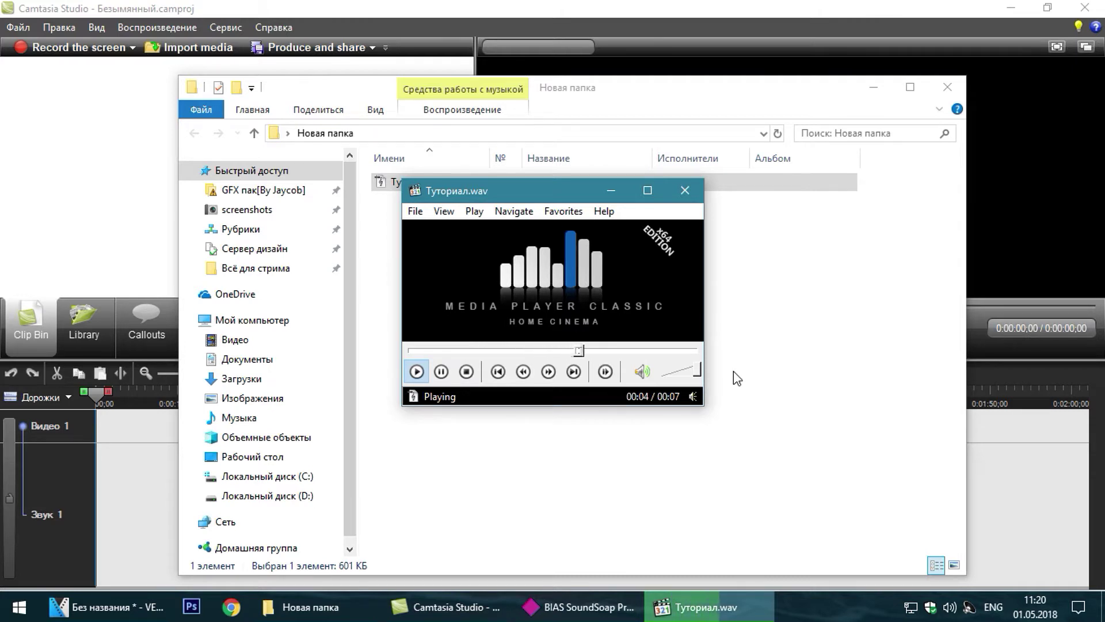
# - Close the media player and place Туториал.wav from Новая папка at the start of the Camtasia timeline as an audio clip
pyautogui.click(689, 190)
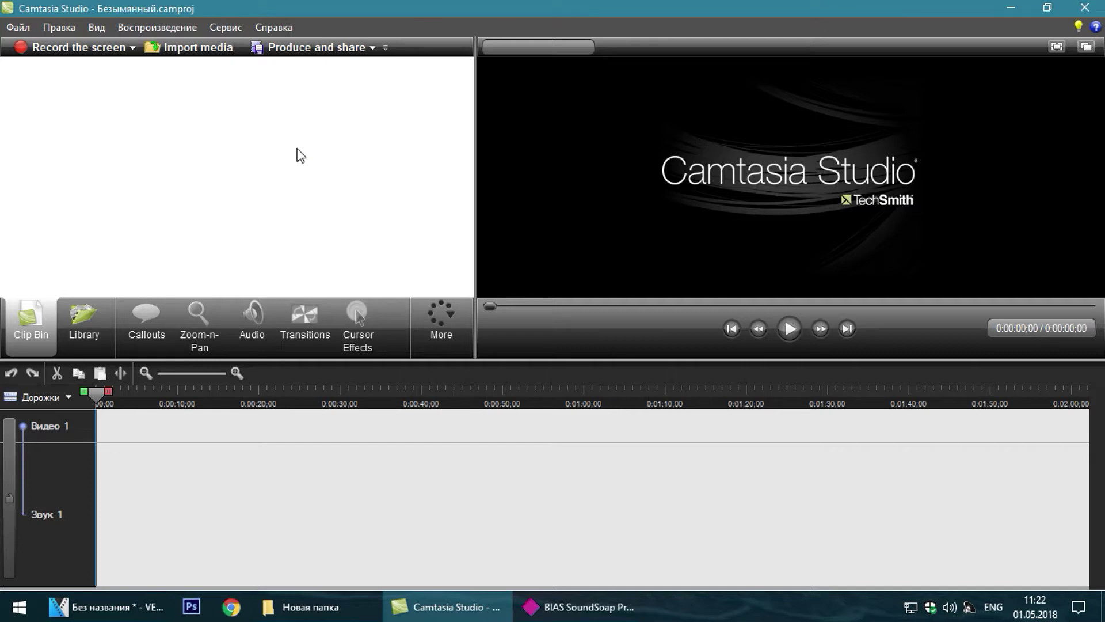
pyautogui.click(365, 609)
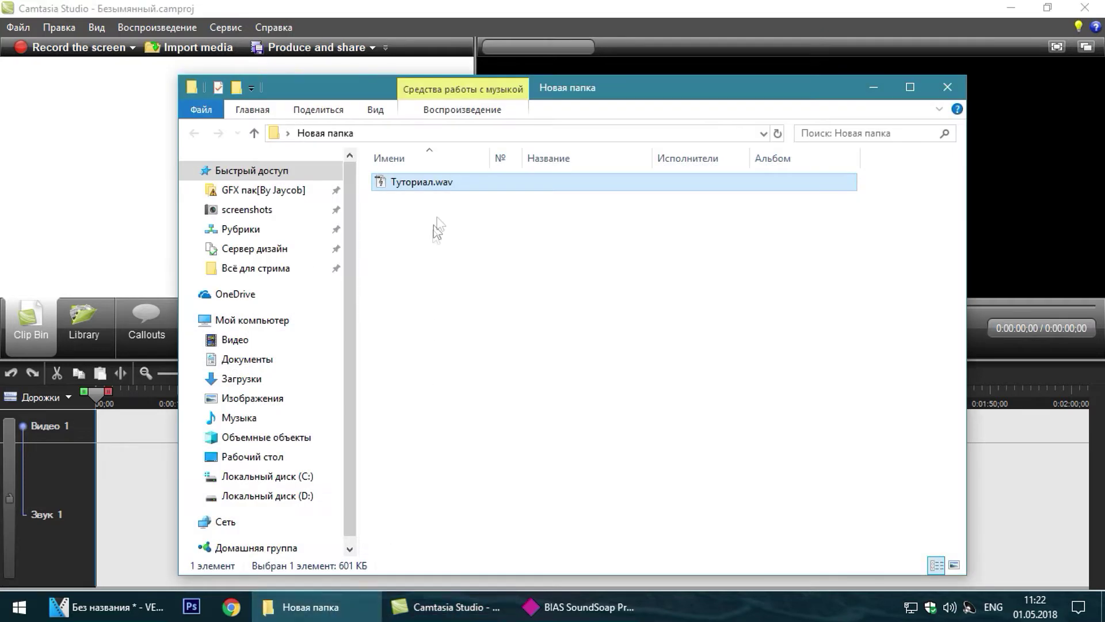
pyautogui.moveTo(402, 197); pyautogui.dragTo(101, 556)
pyautogui.click(111, 252)
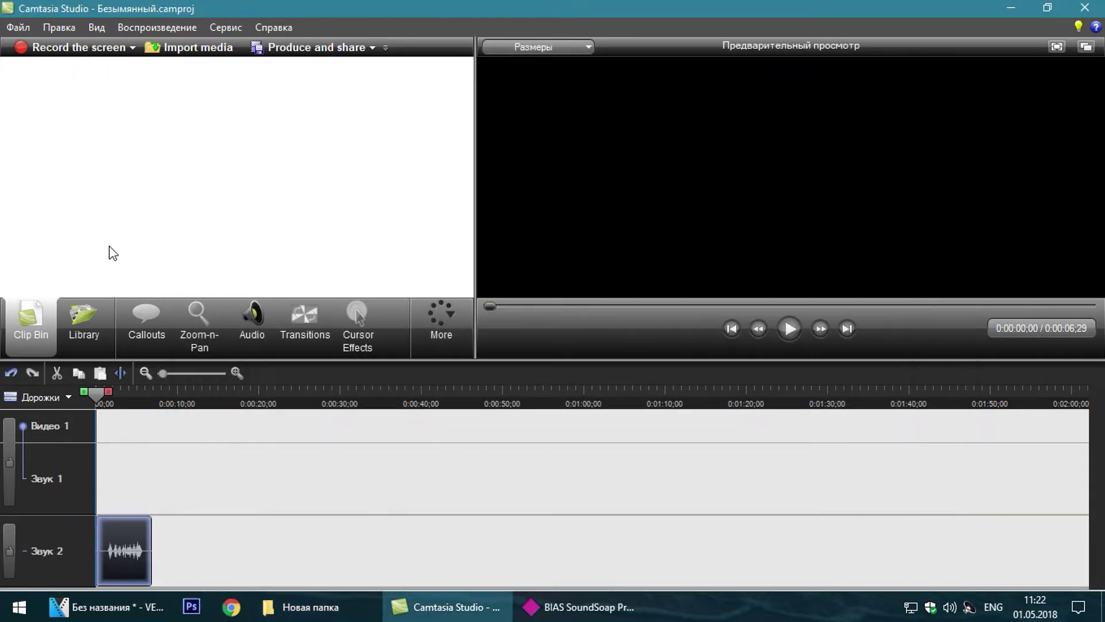
pyautogui.moveTo(163, 374); pyautogui.dragTo(179, 374)
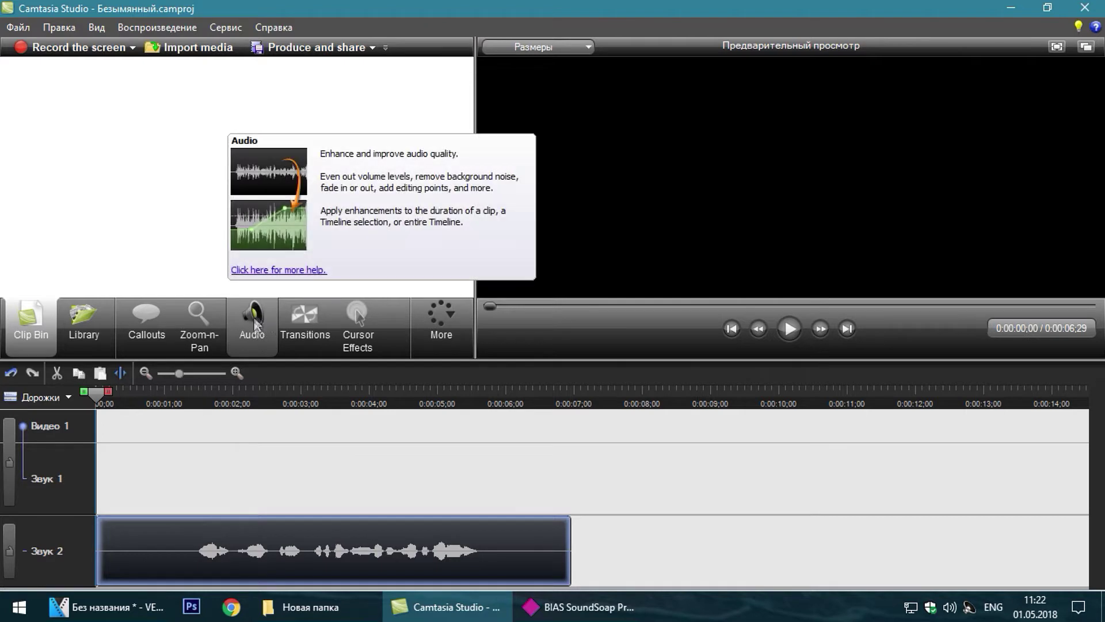
# - Select the speechless opening of the clip up to about 0:00:01;14 and apply noise removal using it as the manual noise sample
pyautogui.click(259, 337)
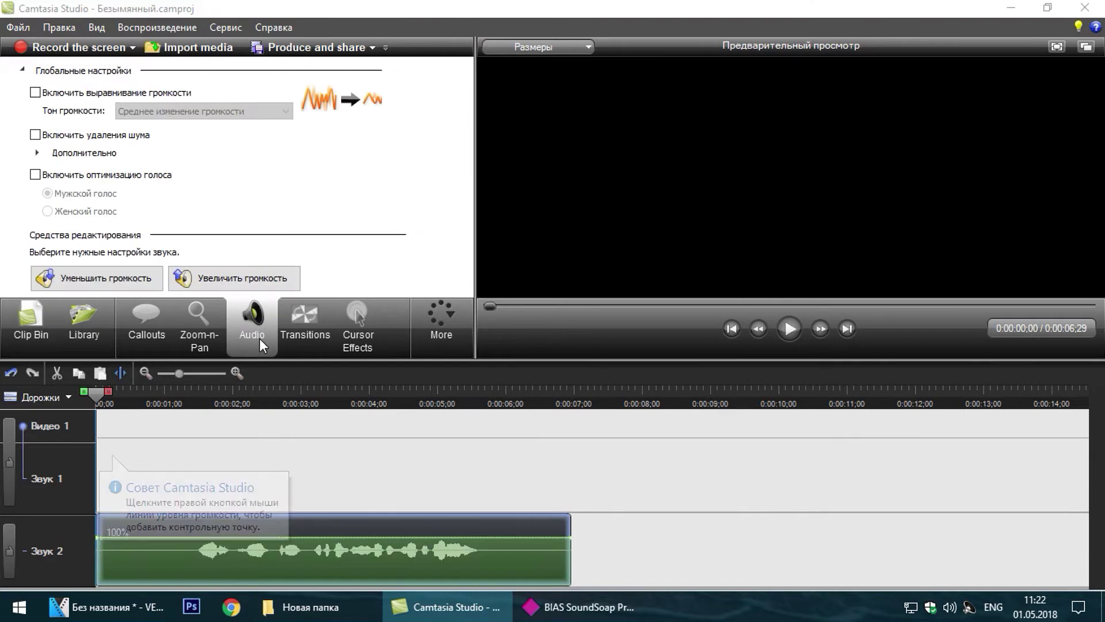
pyautogui.click(37, 152)
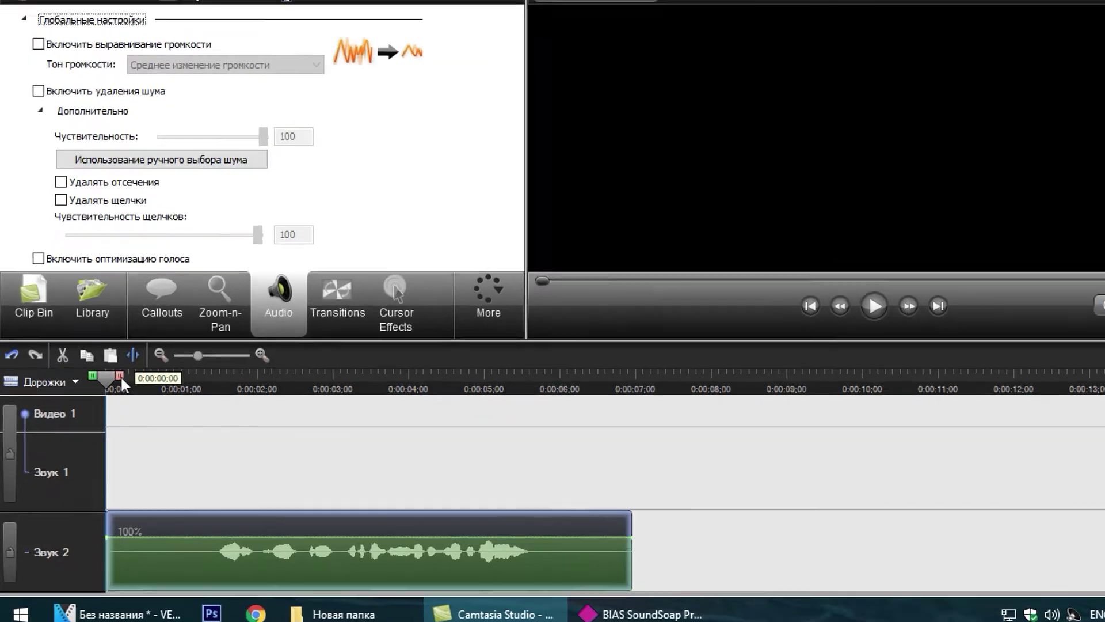
pyautogui.moveTo(110, 392); pyautogui.dragTo(119, 391)
pyautogui.moveTo(236, 241); pyautogui.dragTo(413, 233)
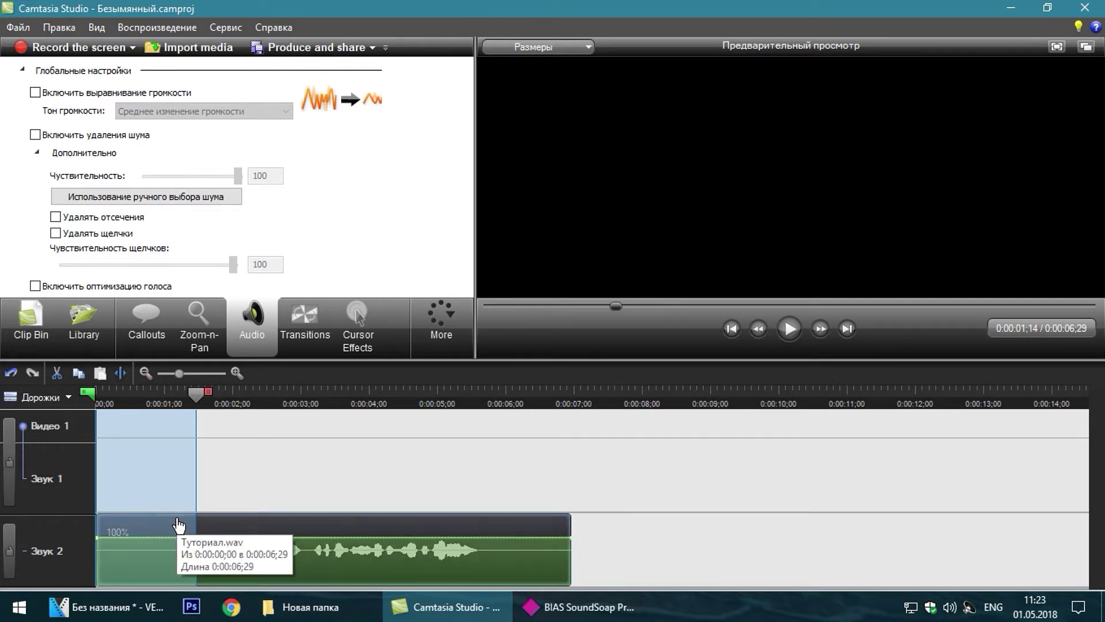
pyautogui.click(152, 198)
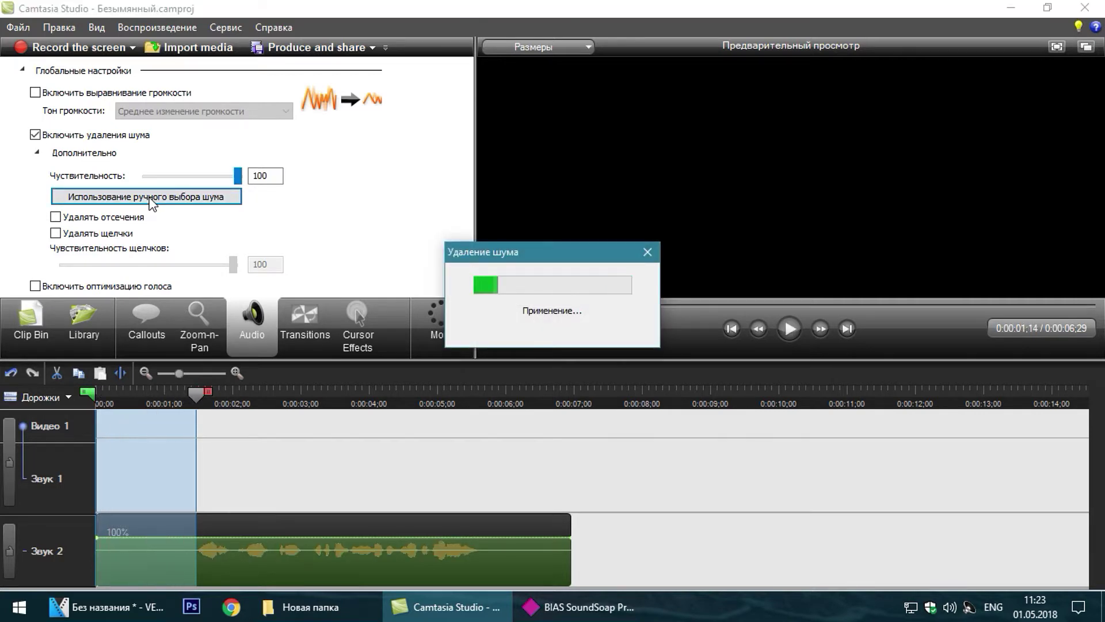
# - Extend the timeline selection to the end of the clip and play back the noise-reduced audio
pyautogui.moveTo(208, 391); pyautogui.dragTo(775, 397)
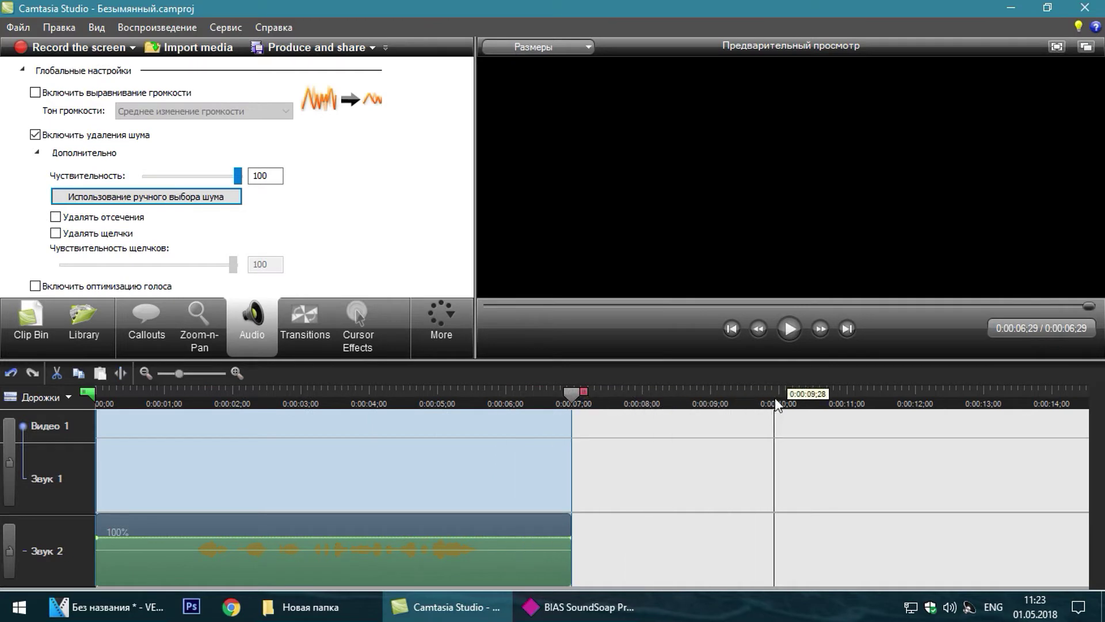
pyautogui.click(789, 328)
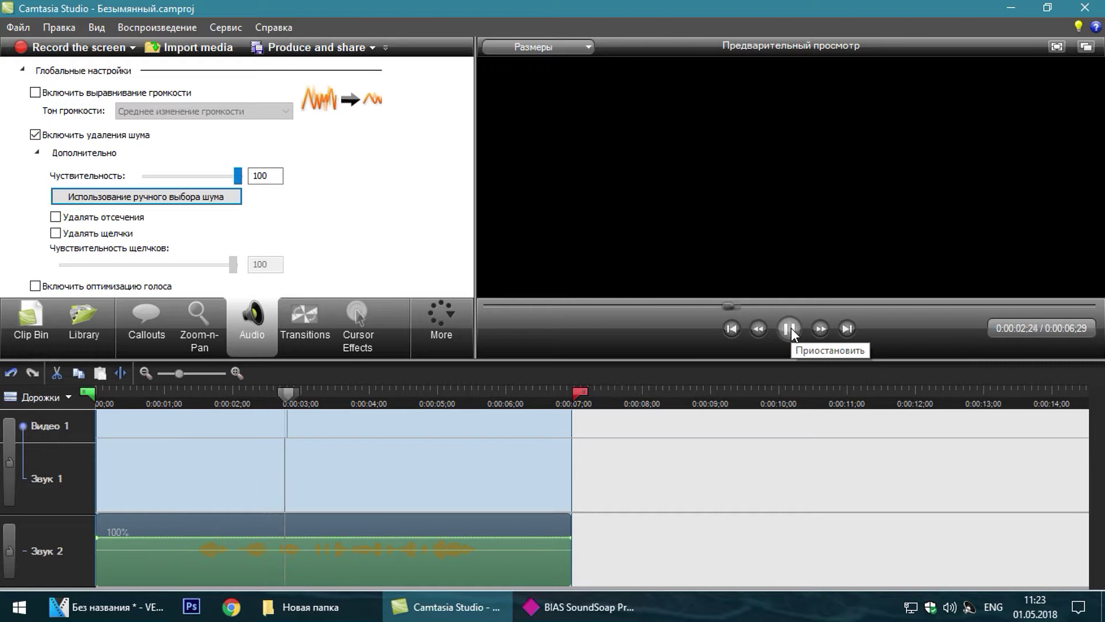
pyautogui.click(790, 329)
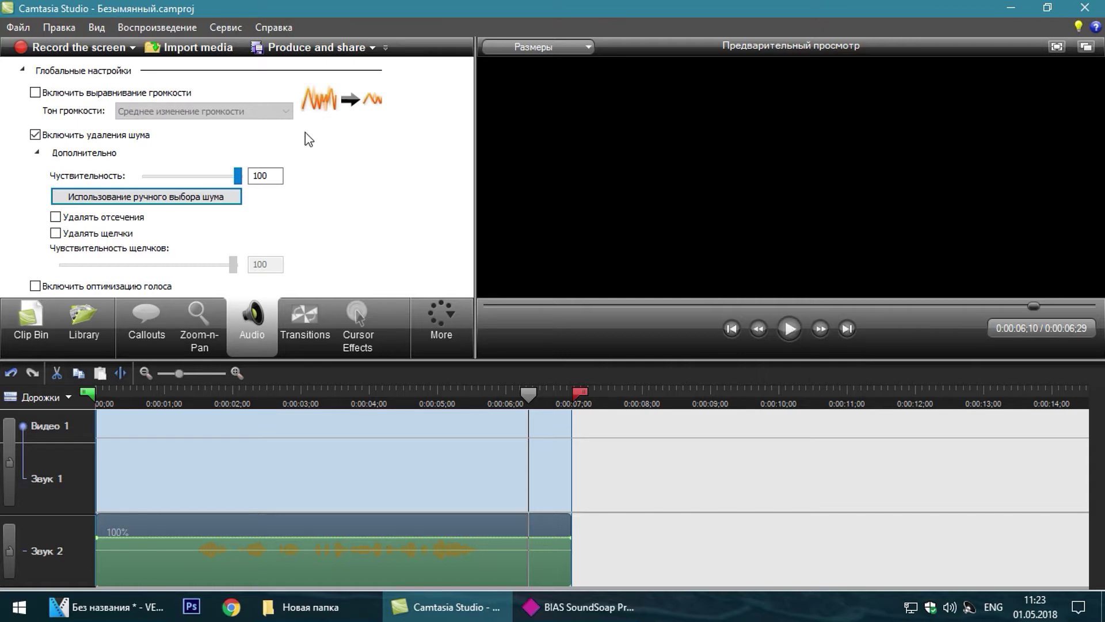
# - Set up production of the project as MP3 audio only, with the sound quality at 44.100 kHz, stereo, 192 kbit/s
pyautogui.click(312, 50)
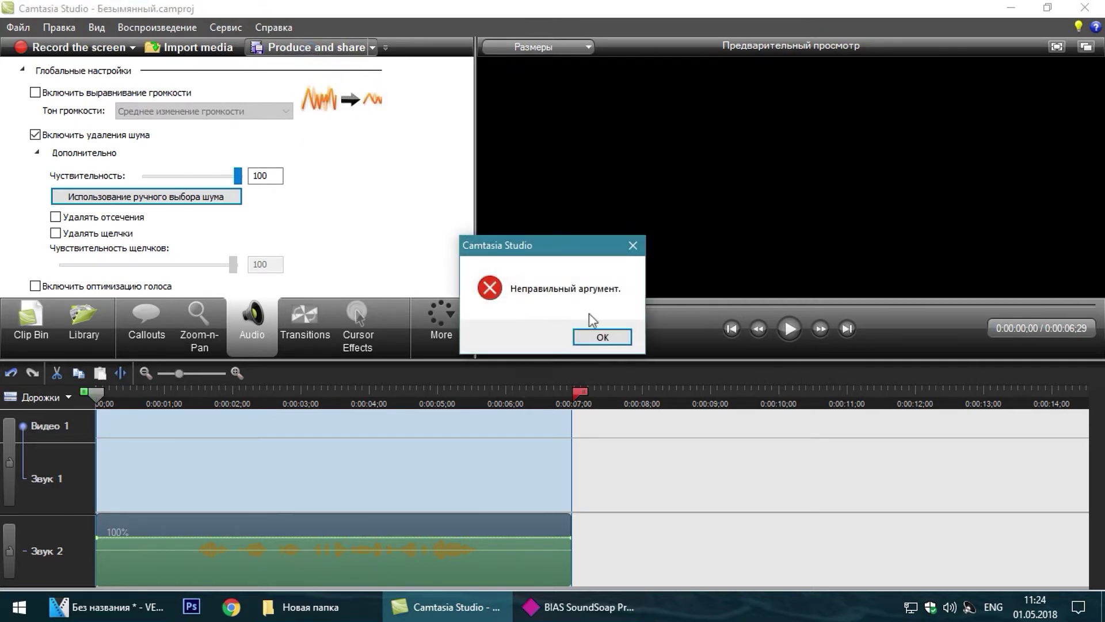
pyautogui.click(607, 337)
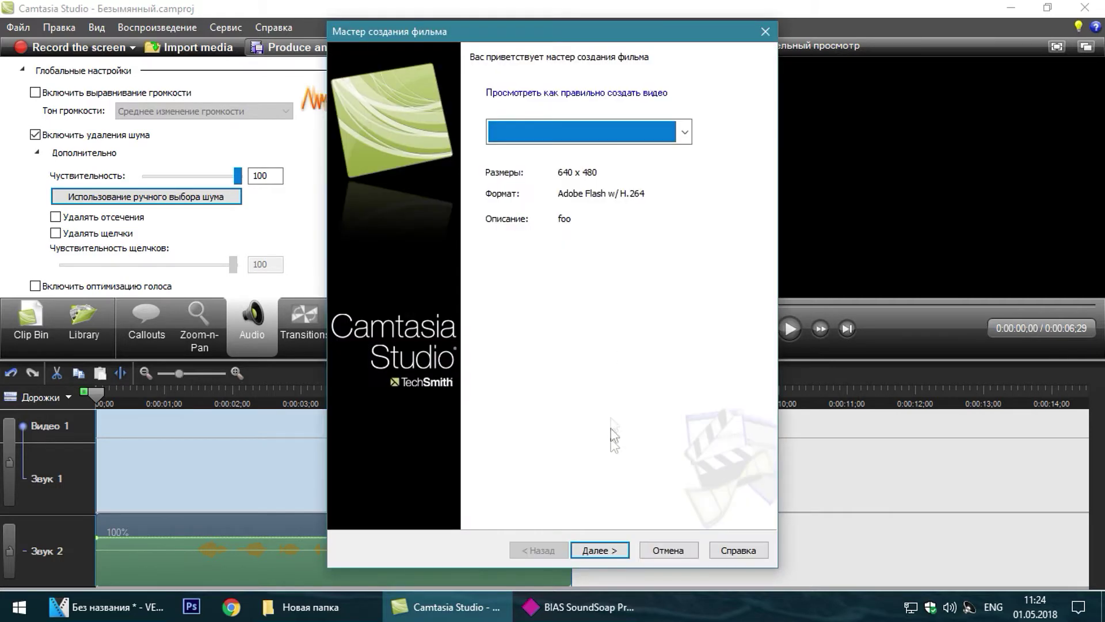
pyautogui.click(600, 550)
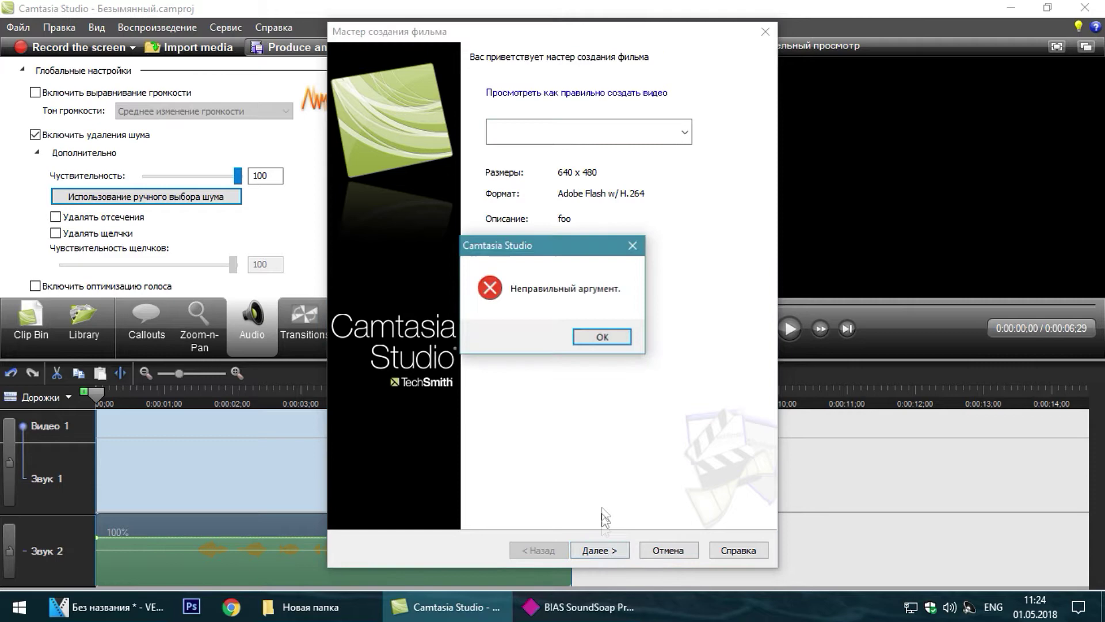
pyautogui.click(606, 338)
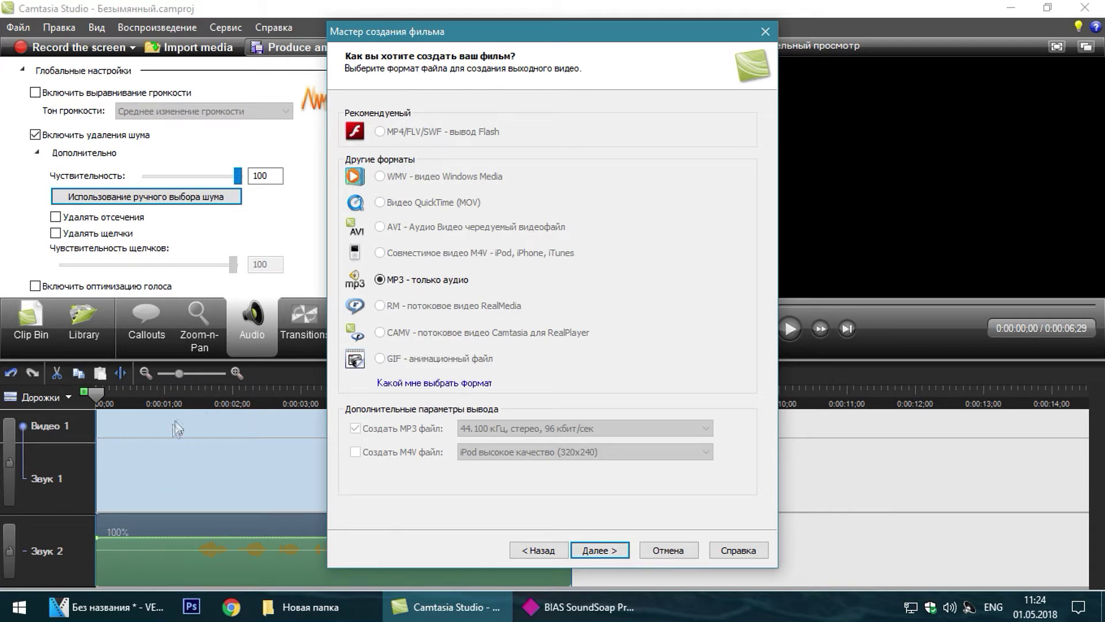
pyautogui.click(588, 550)
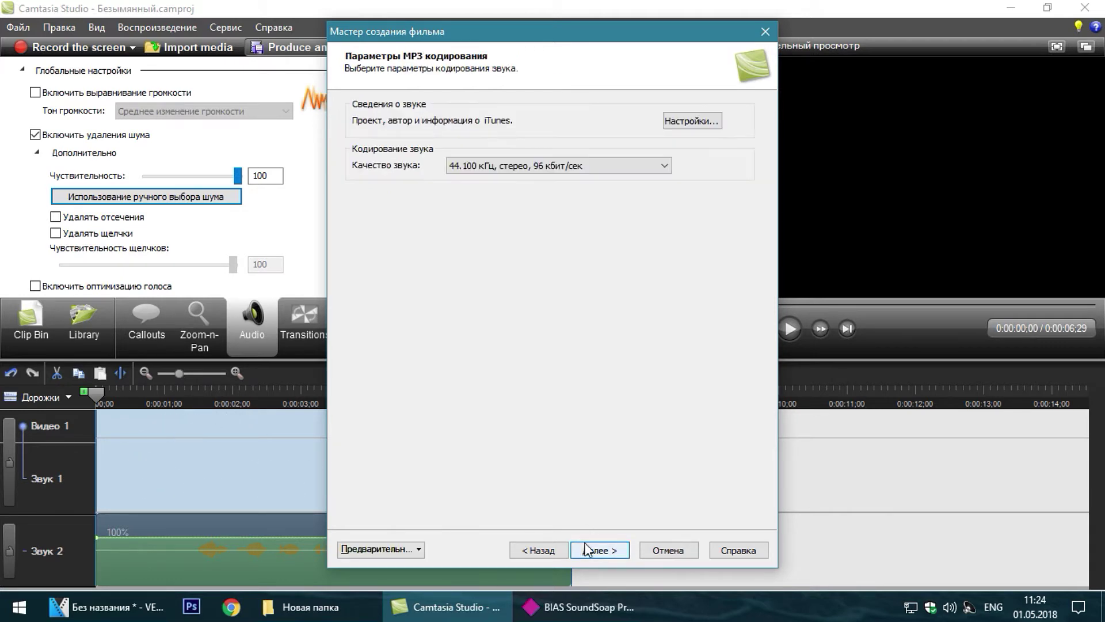
pyautogui.click(662, 166)
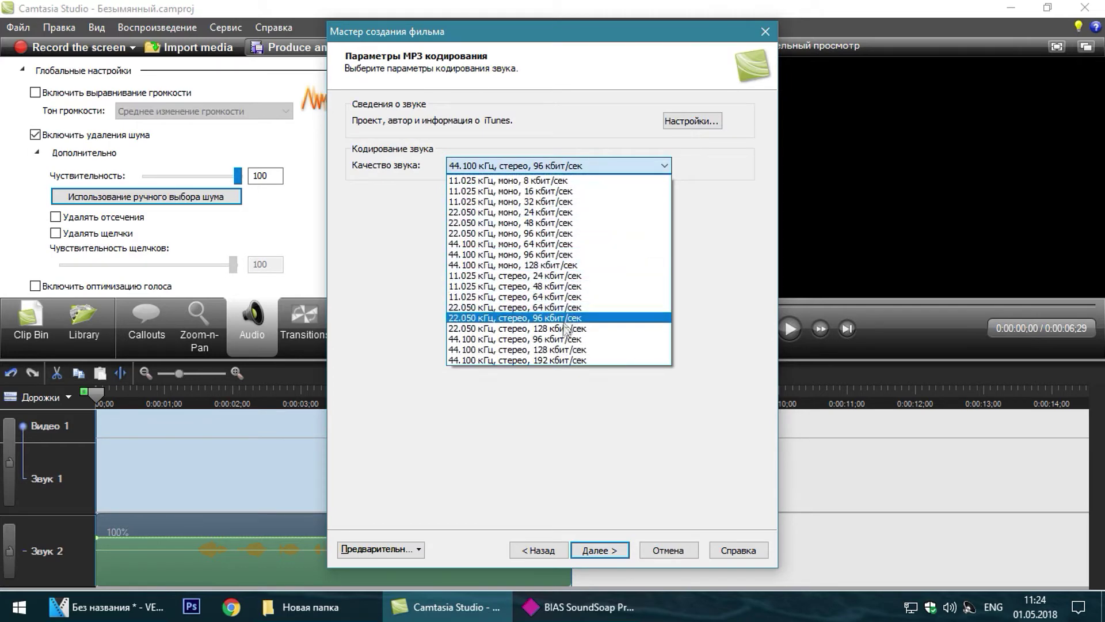
pyautogui.click(550, 360)
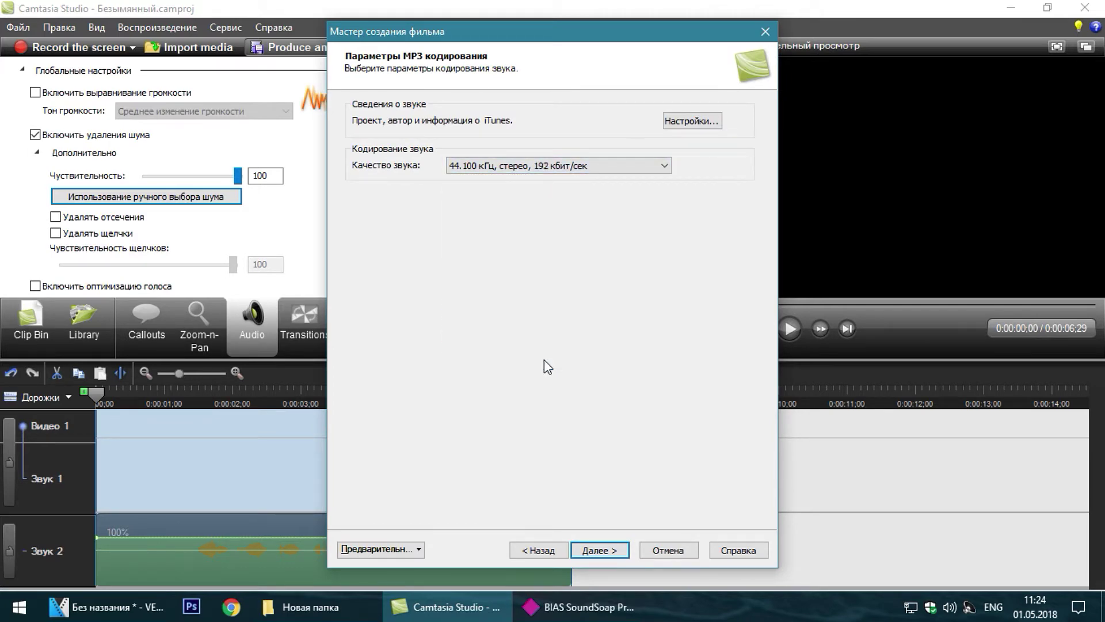
pyautogui.click(601, 550)
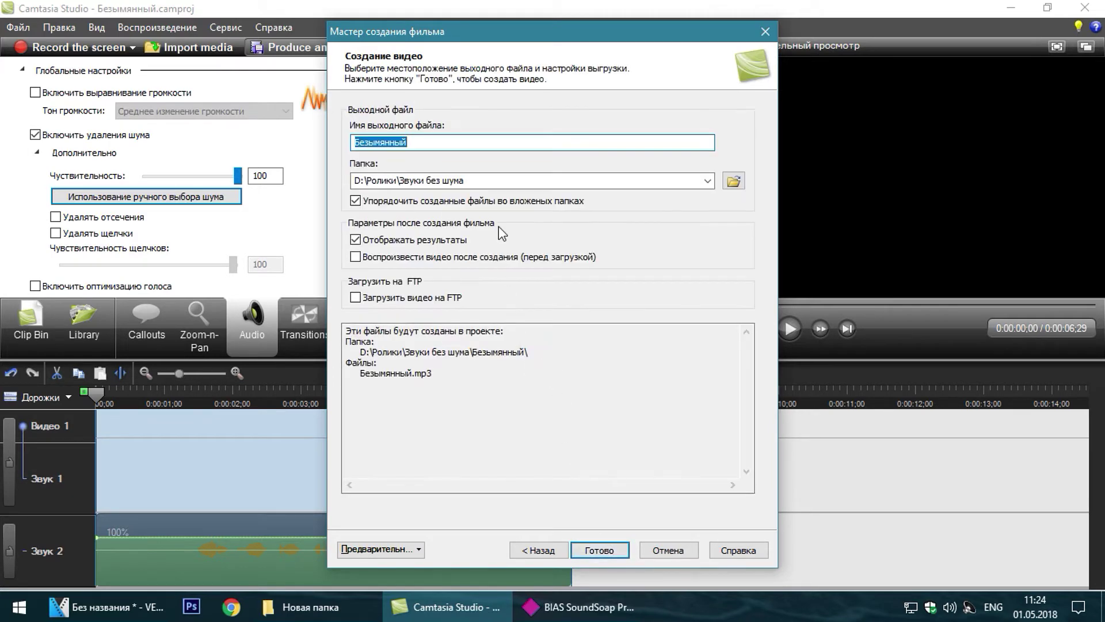
# - Name the output file Туториал, produce it, and open the folder containing the result
pyautogui.hotkey('alt', 'shift')
pyautogui.write('Туториал')
pyautogui.press('Return')
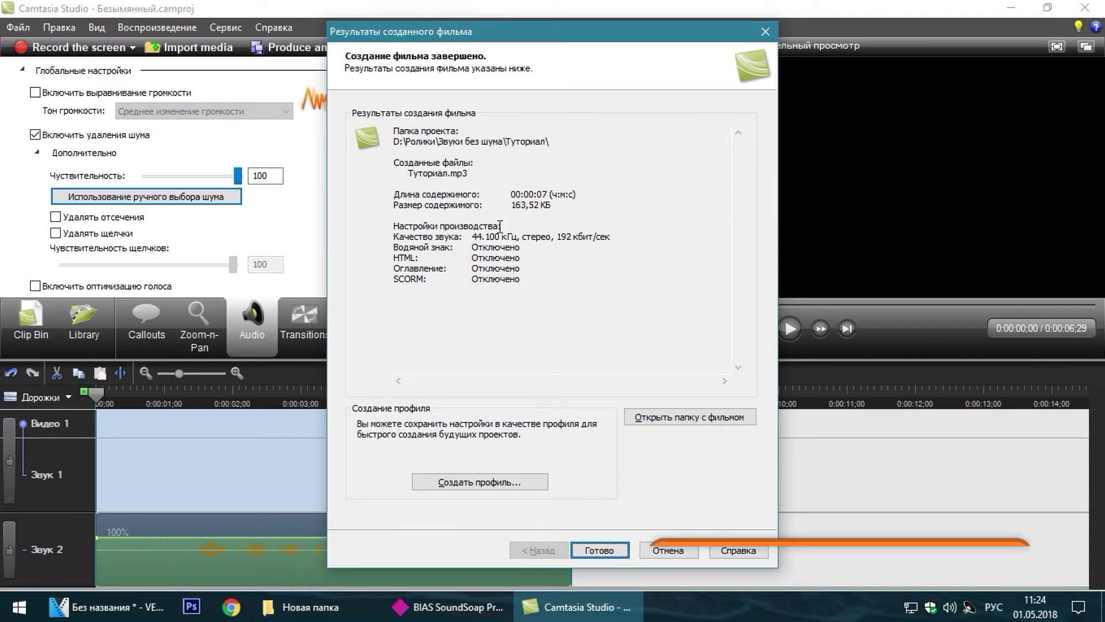
pyautogui.click(662, 425)
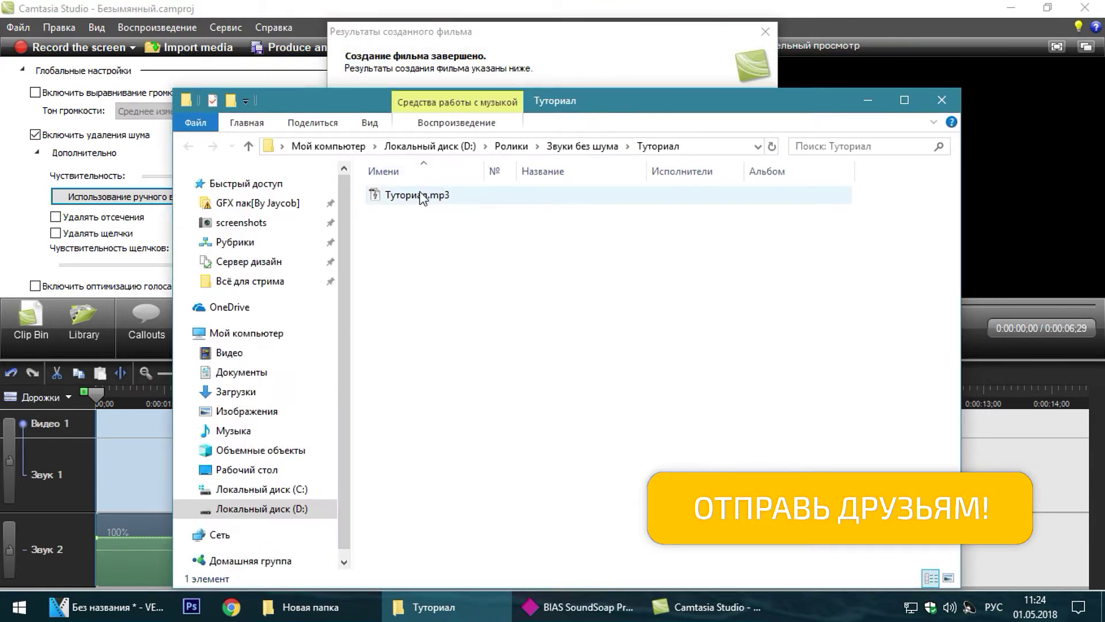
# - Close the production results and exit Camtasia Studio without saving the project changes
pyautogui.click(765, 32)
pyautogui.click(1085, 7)
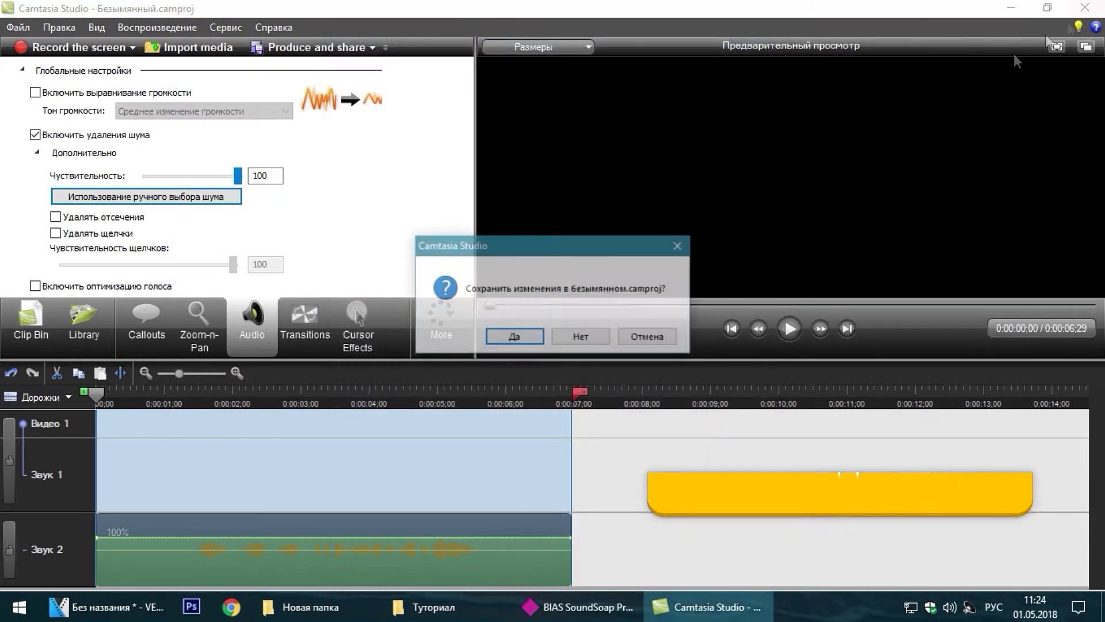
pyautogui.click(590, 336)
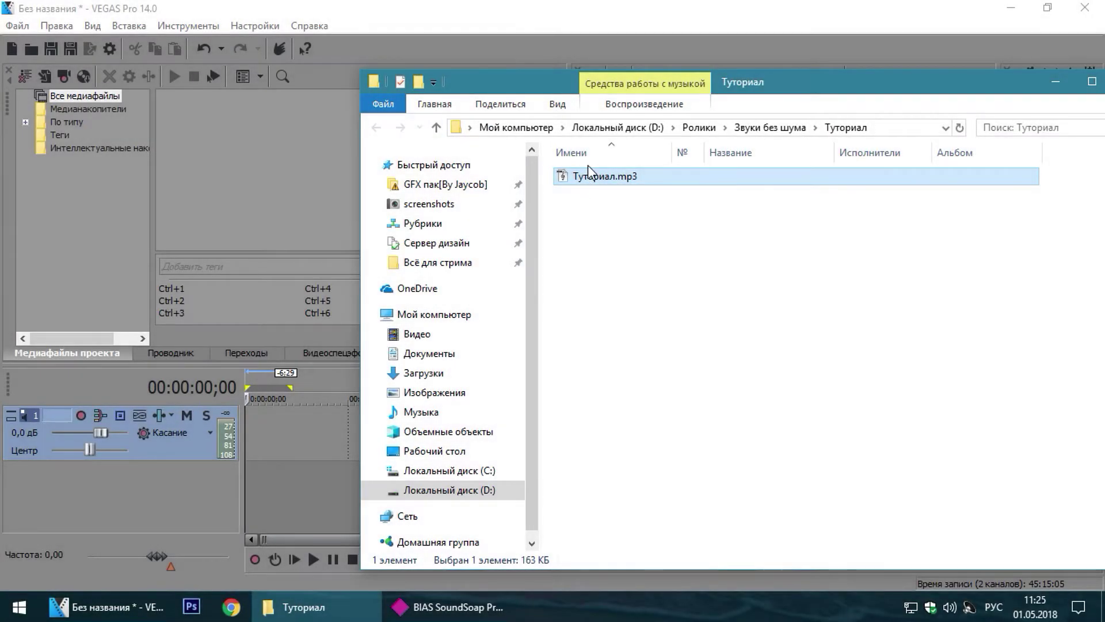
# - Place the produced Туториал.mp3 at the start of the audio track in VEGAS Pro
pyautogui.moveTo(589, 181); pyautogui.dragTo(255, 426)
pyautogui.click(286, 217)
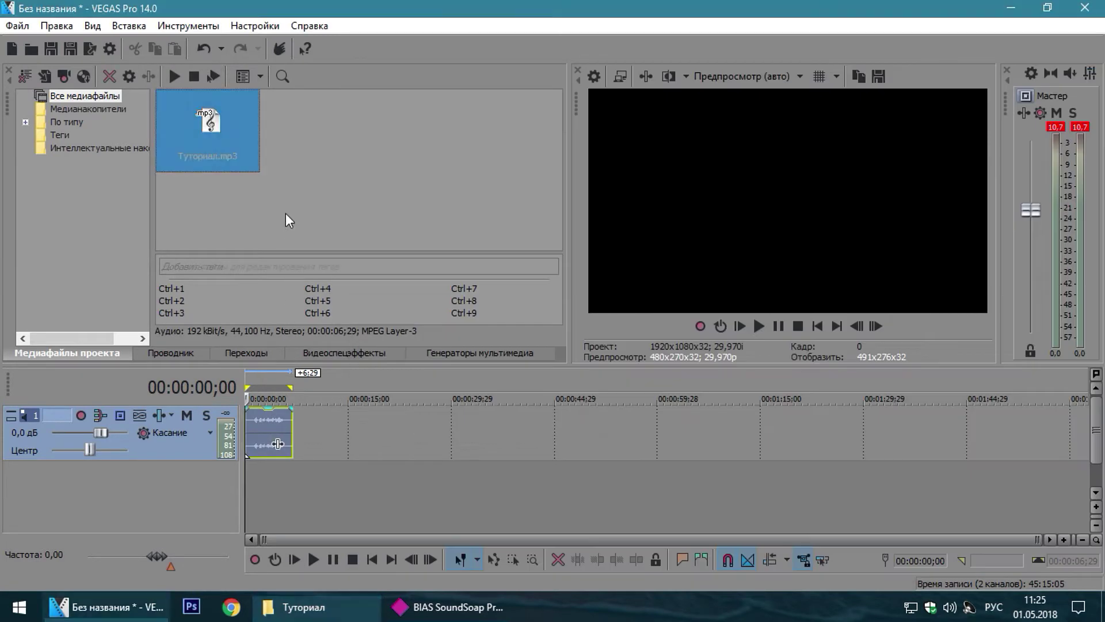
pyautogui.scroll(4, 268, 421)
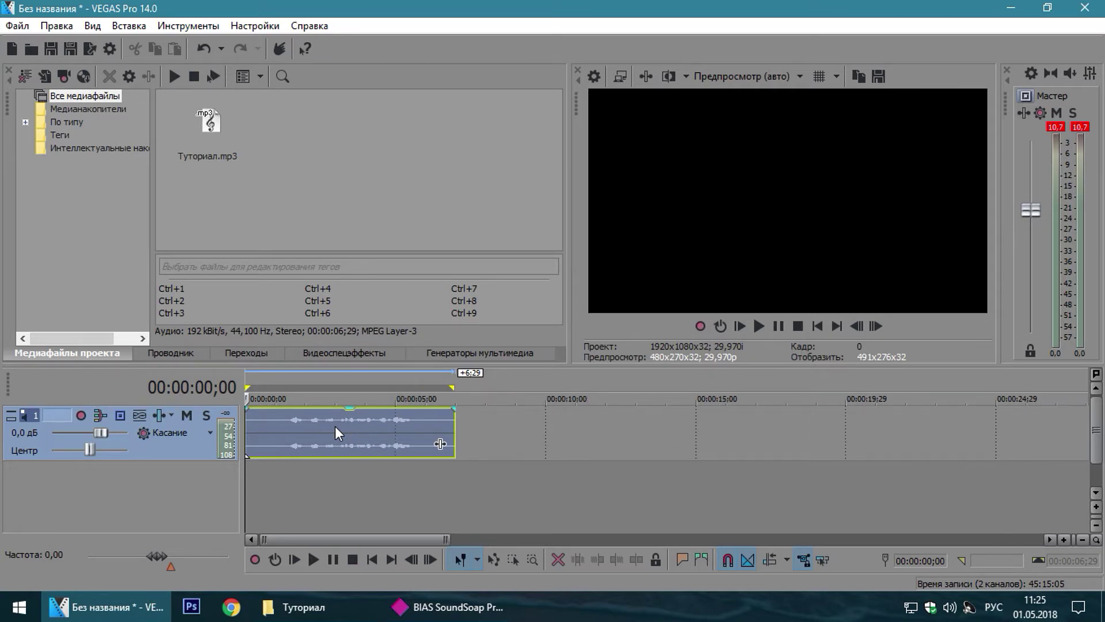
pyautogui.scroll(2, 335, 428)
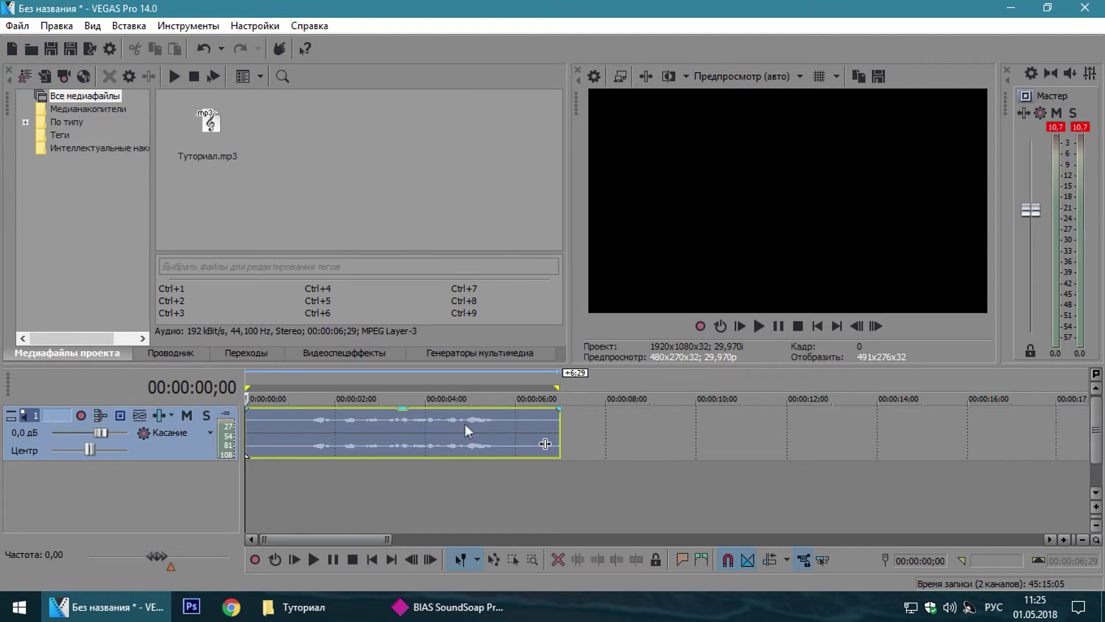
# - Enable normalization in the Туториал audio event's properties and play the event back
pyautogui.rightClick(424, 426)
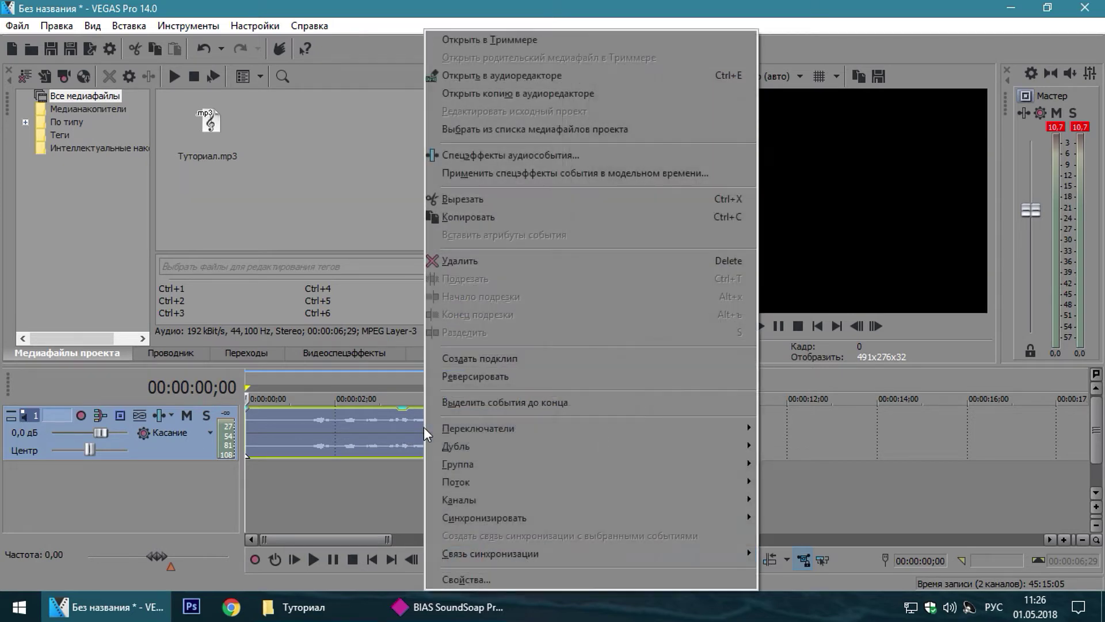
pyautogui.click(482, 575)
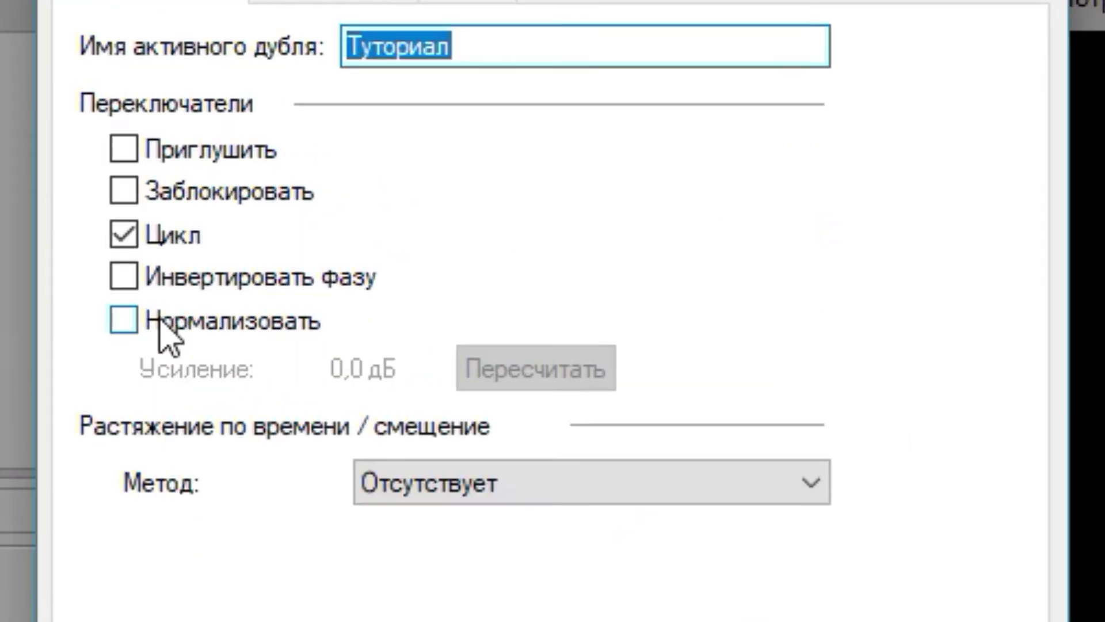
pyautogui.click(403, 196)
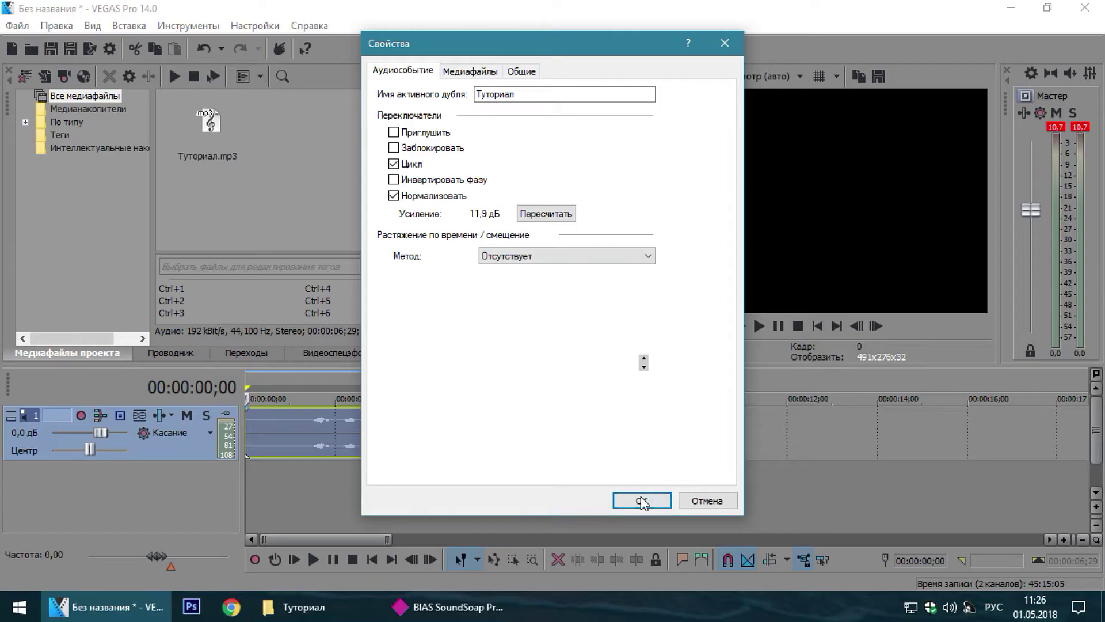
pyautogui.click(639, 501)
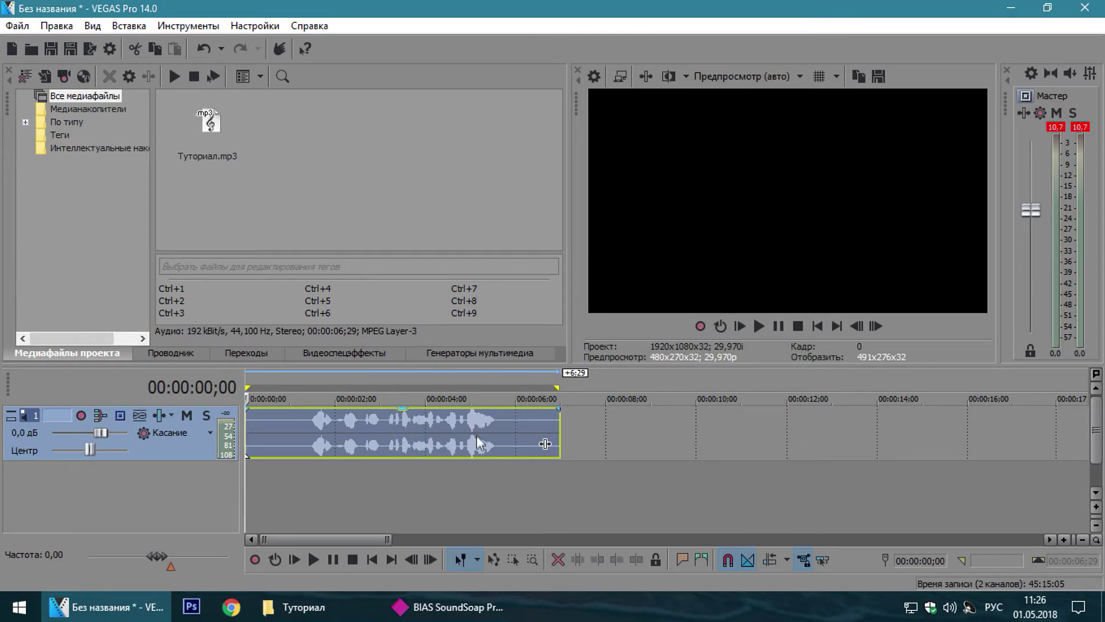
pyautogui.click(780, 321)
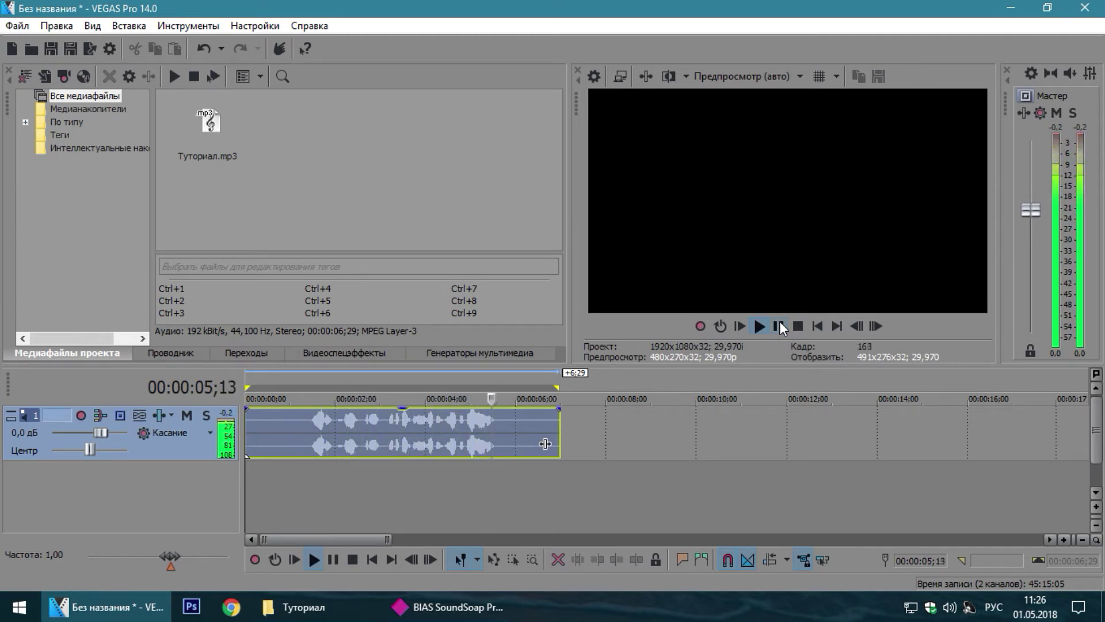
pyautogui.press('space')
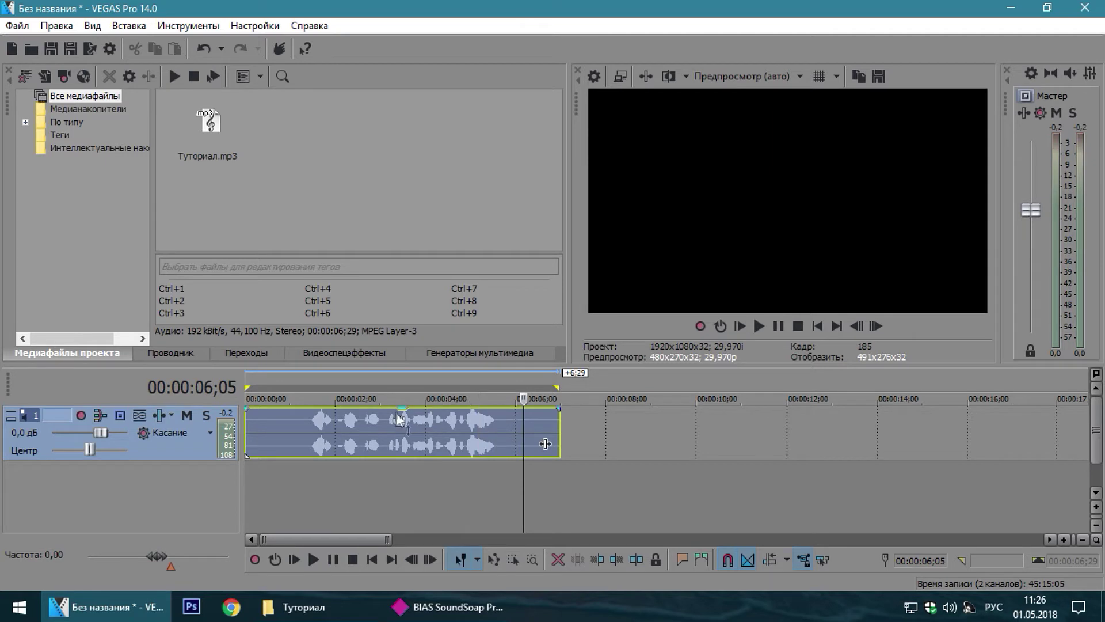
# - Lower the audio event's gain slightly on the timeline and play it back to check the level
pyautogui.moveTo(405, 415); pyautogui.dragTo(375, 427)
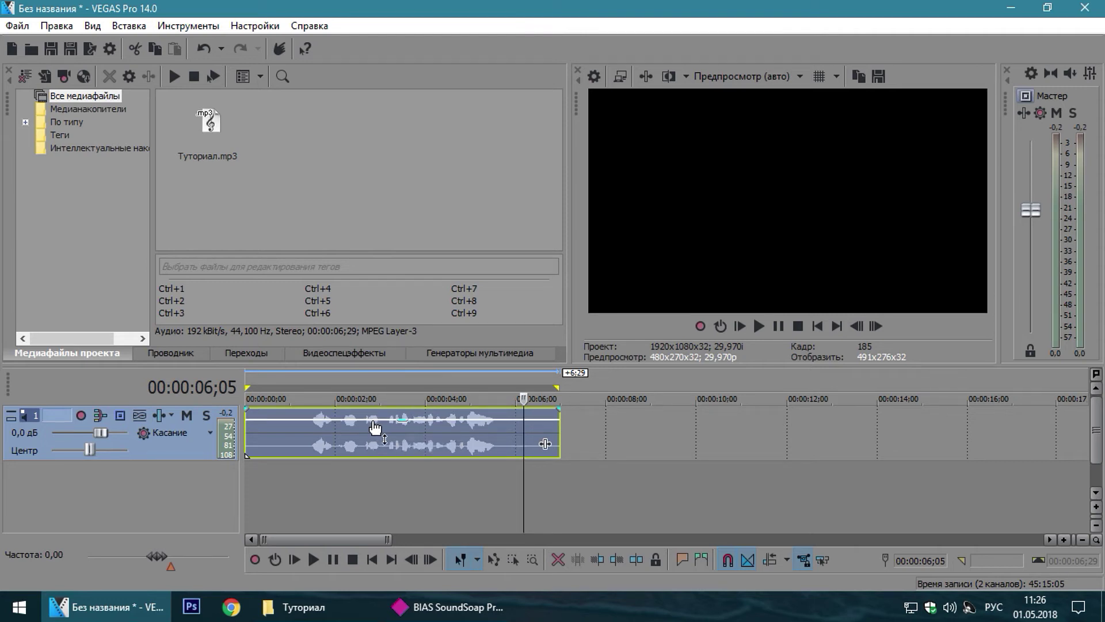
pyautogui.click(741, 325)
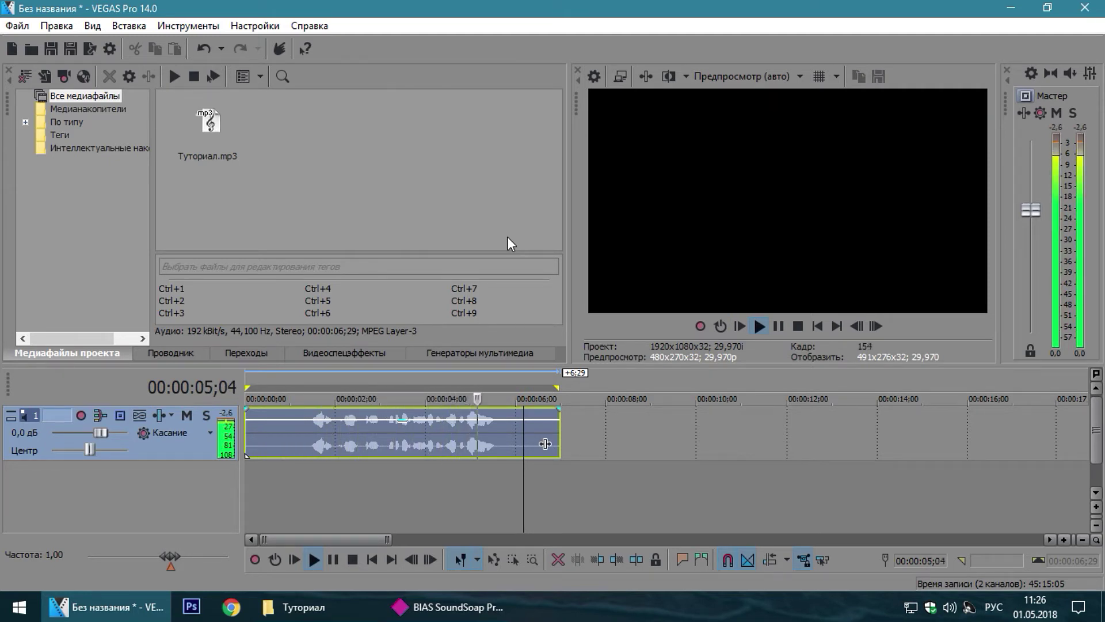
pyautogui.press('space')
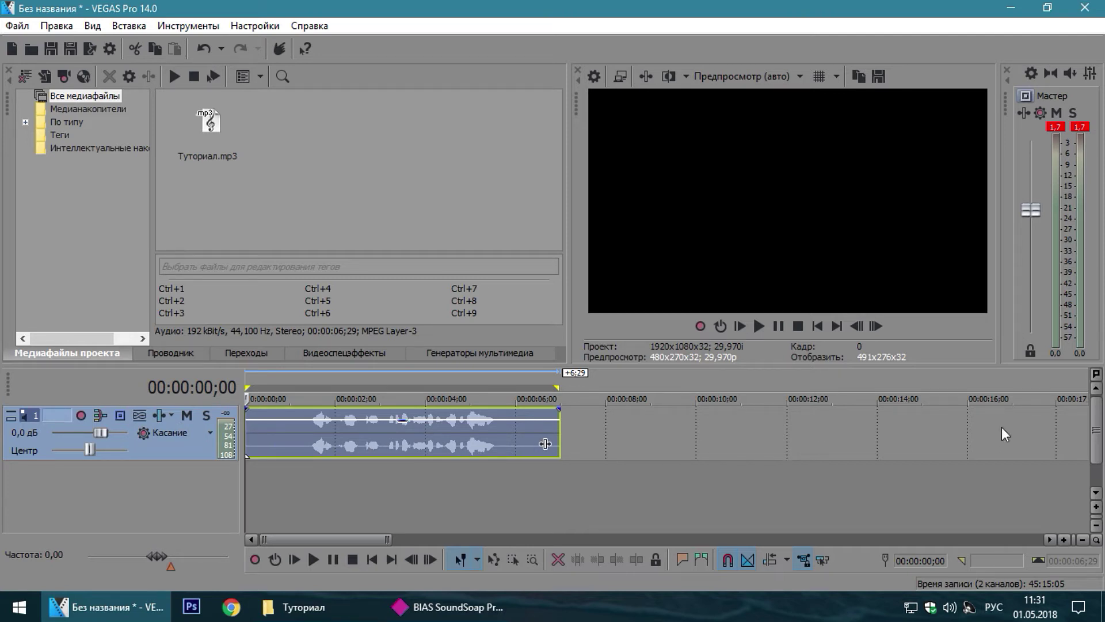
pyautogui.scroll(-5, 1002, 427)
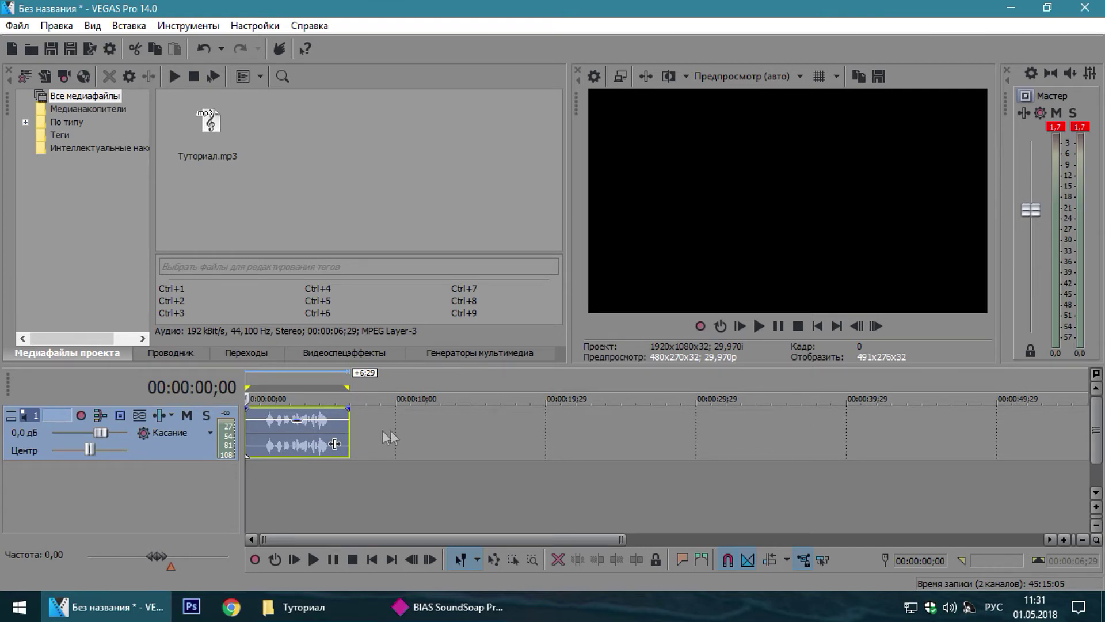
pyautogui.click(335, 444)
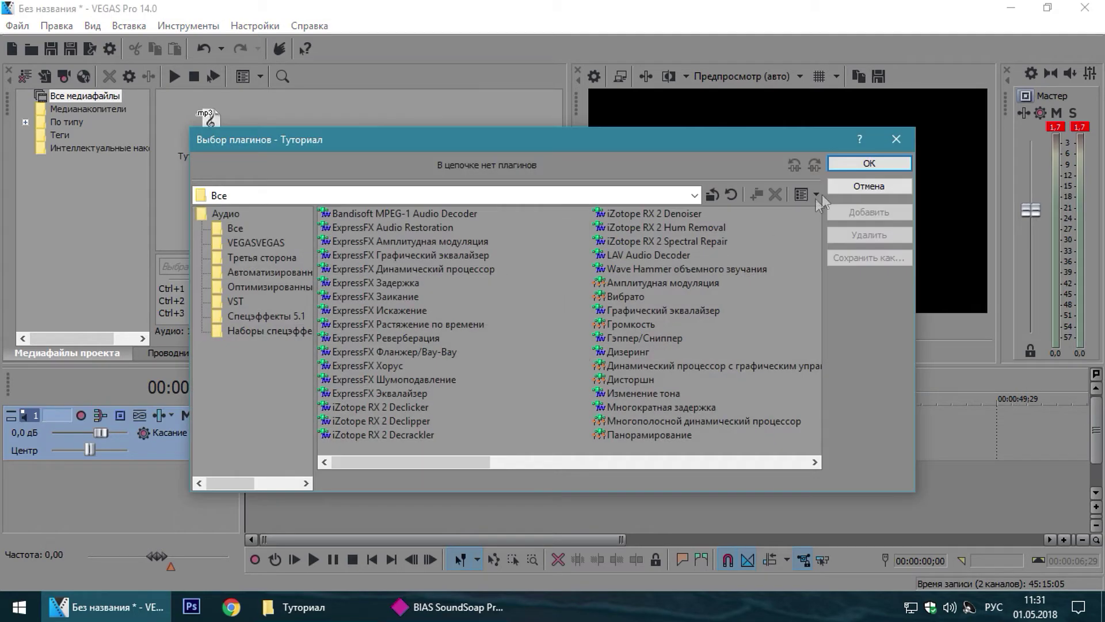
pyautogui.click(896, 139)
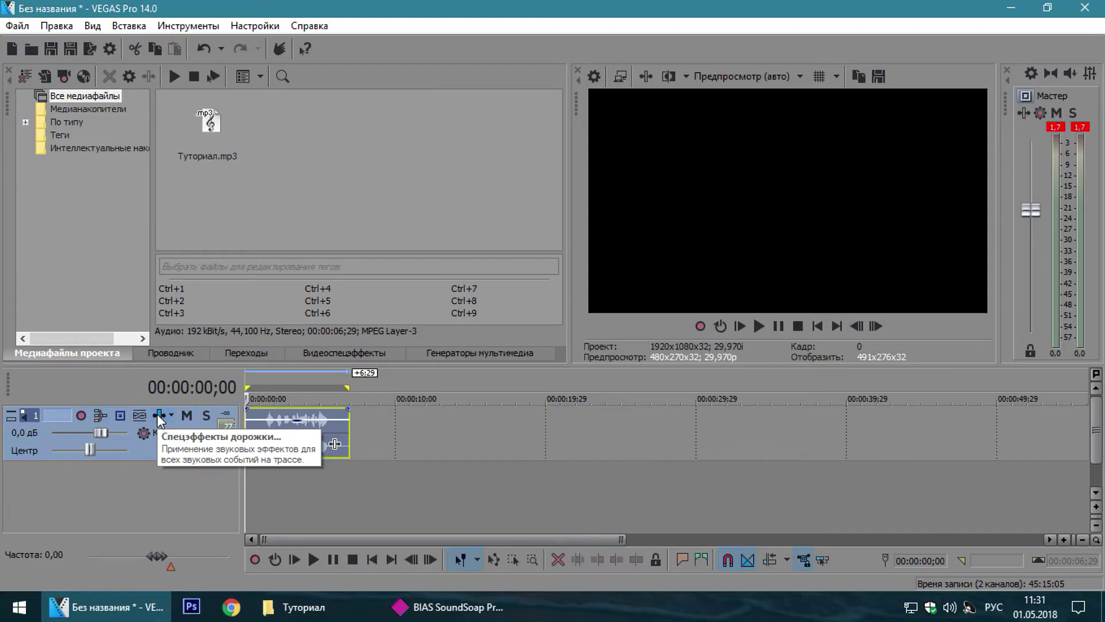
# - Add the ExpressFX Эквалайзер plug-in to the effects chain of audio track 1
pyautogui.click(406, 306)
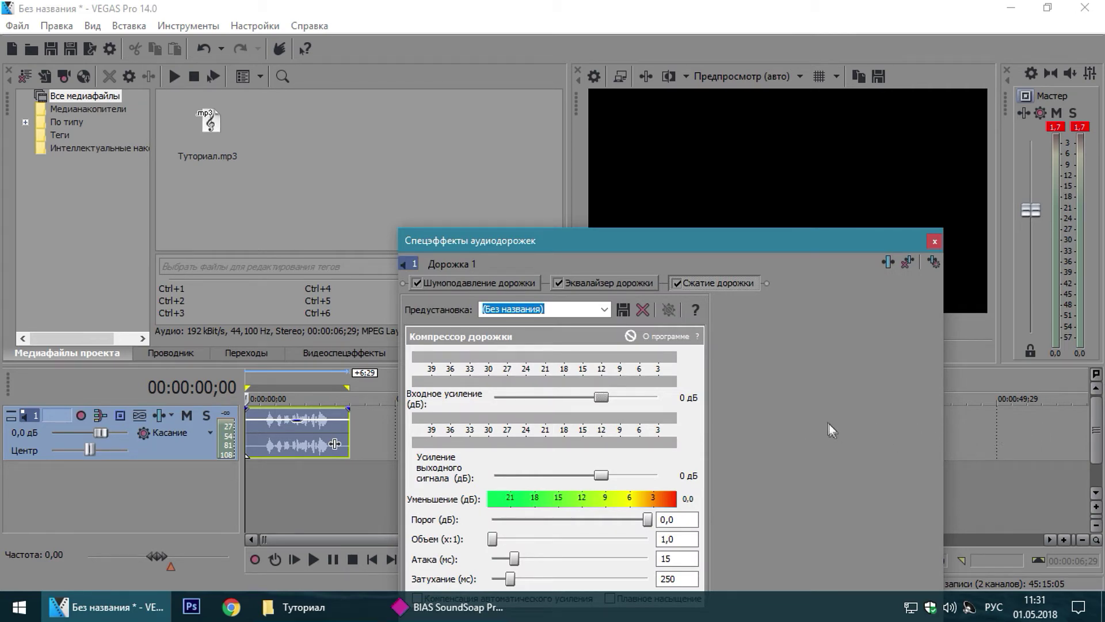
pyautogui.click(887, 263)
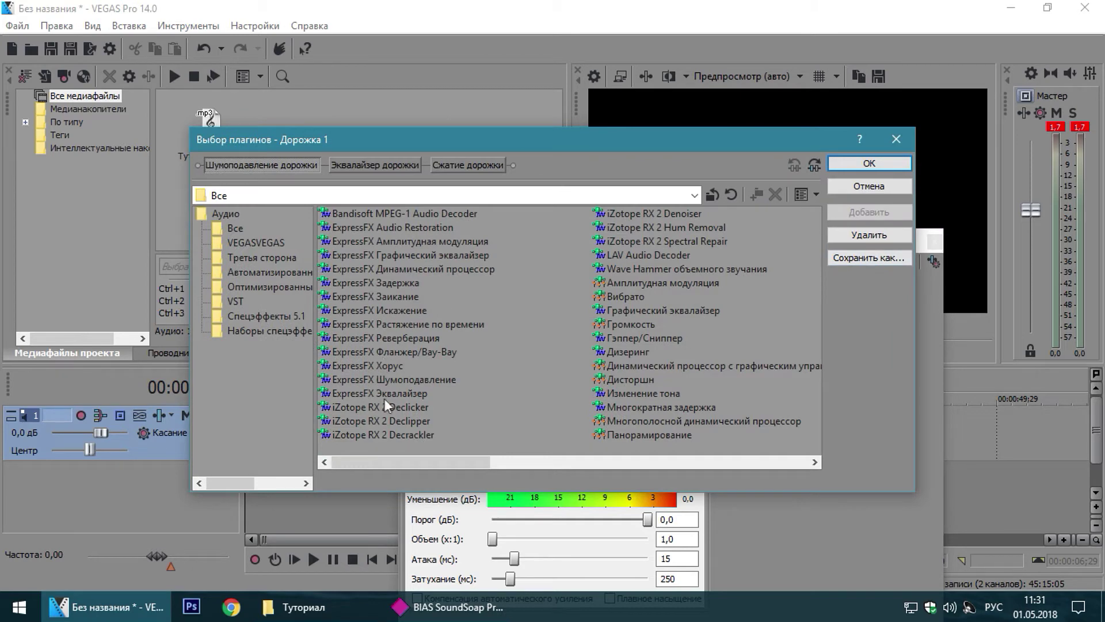
pyautogui.click(398, 394)
pyautogui.click(878, 213)
pyautogui.click(870, 165)
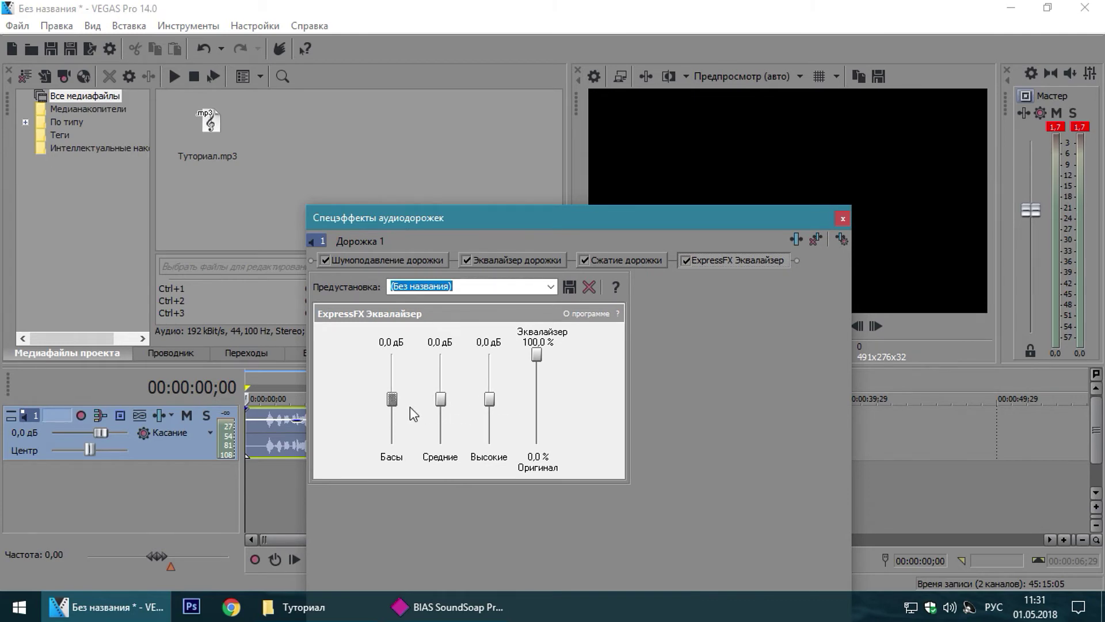
# - Raise the ExpressFX equalizer's bass (Басы) to 3.6 dB and play the track back
pyautogui.moveTo(448, 218); pyautogui.dragTo(563, 273)
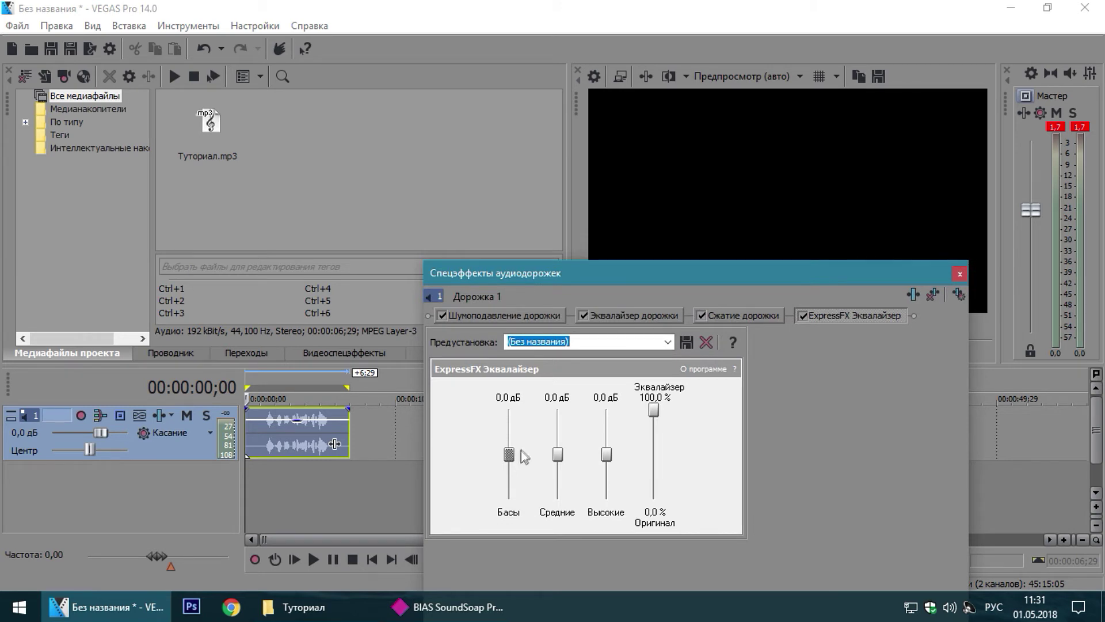
pyautogui.moveTo(512, 455); pyautogui.dragTo(519, 435)
pyautogui.moveTo(700, 276); pyautogui.dragTo(678, 358)
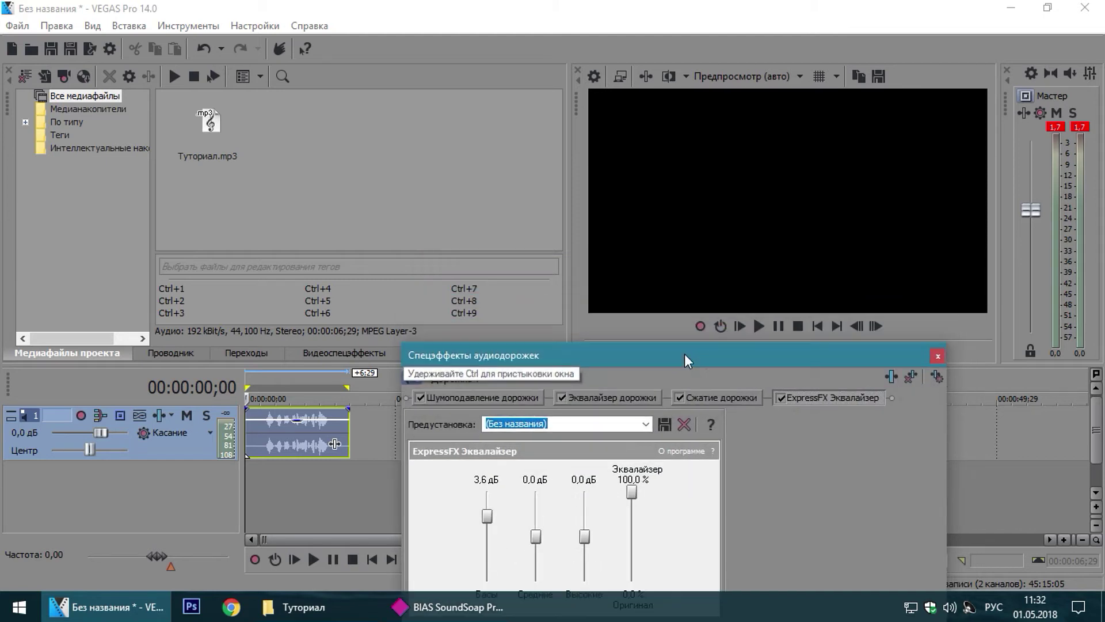
pyautogui.click(759, 326)
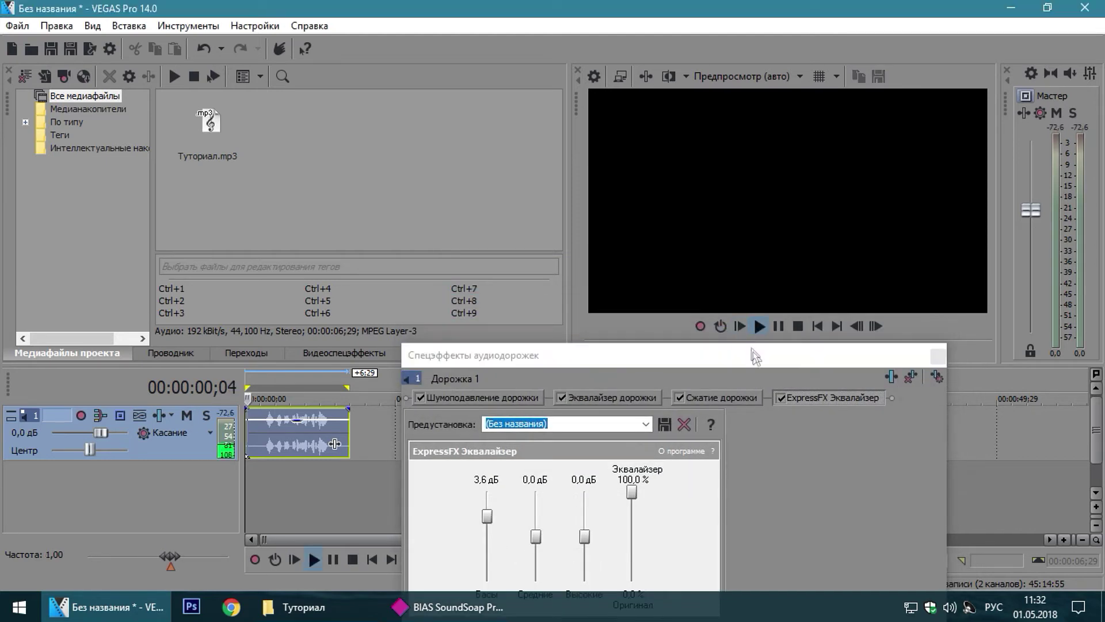
pyautogui.click(781, 331)
# - Try the equalizer's mids (Средние) at -1.4 dB and 2.3 dB, playing the track from the start each time
pyautogui.moveTo(748, 355); pyautogui.dragTo(757, 242)
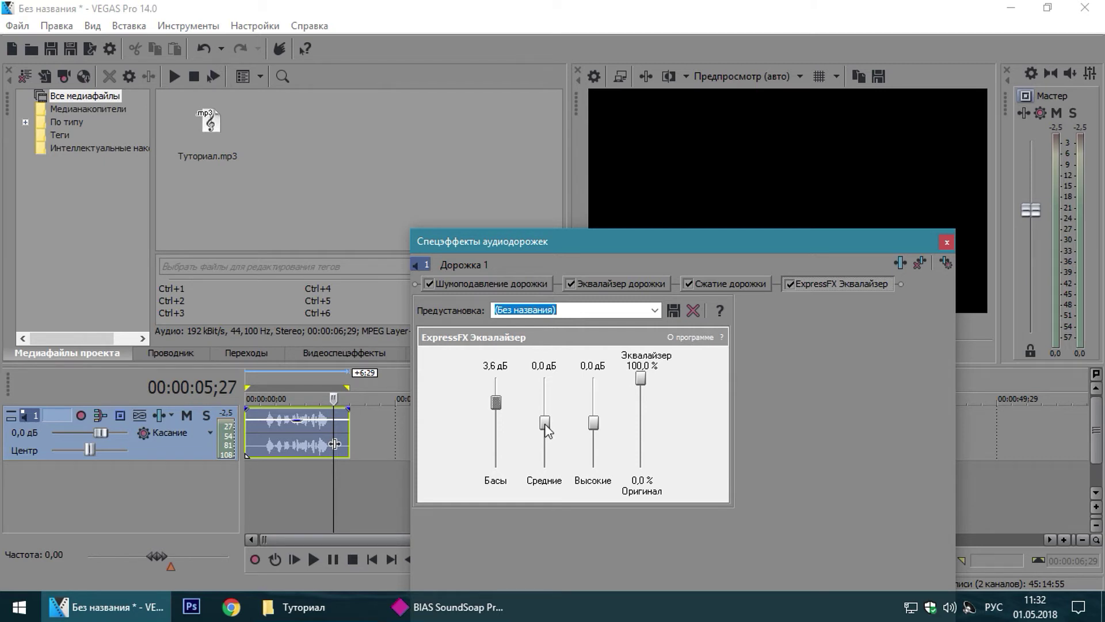
pyautogui.moveTo(544, 423); pyautogui.dragTo(541, 430)
pyautogui.moveTo(703, 241); pyautogui.dragTo(694, 387)
pyautogui.click(741, 325)
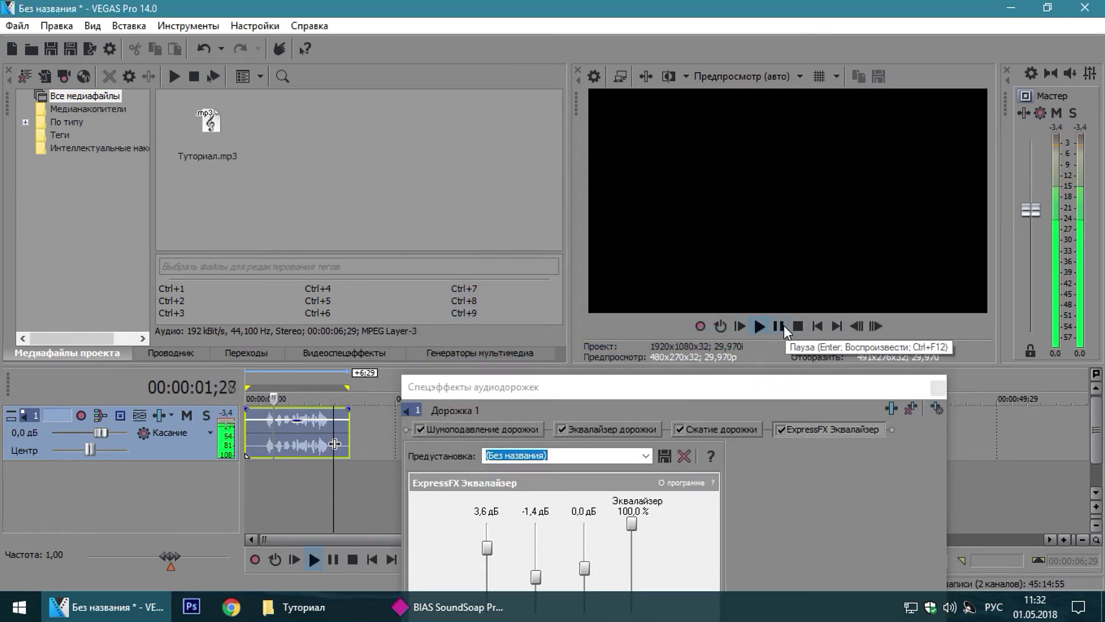
pyautogui.moveTo(684, 387); pyautogui.dragTo(690, 266)
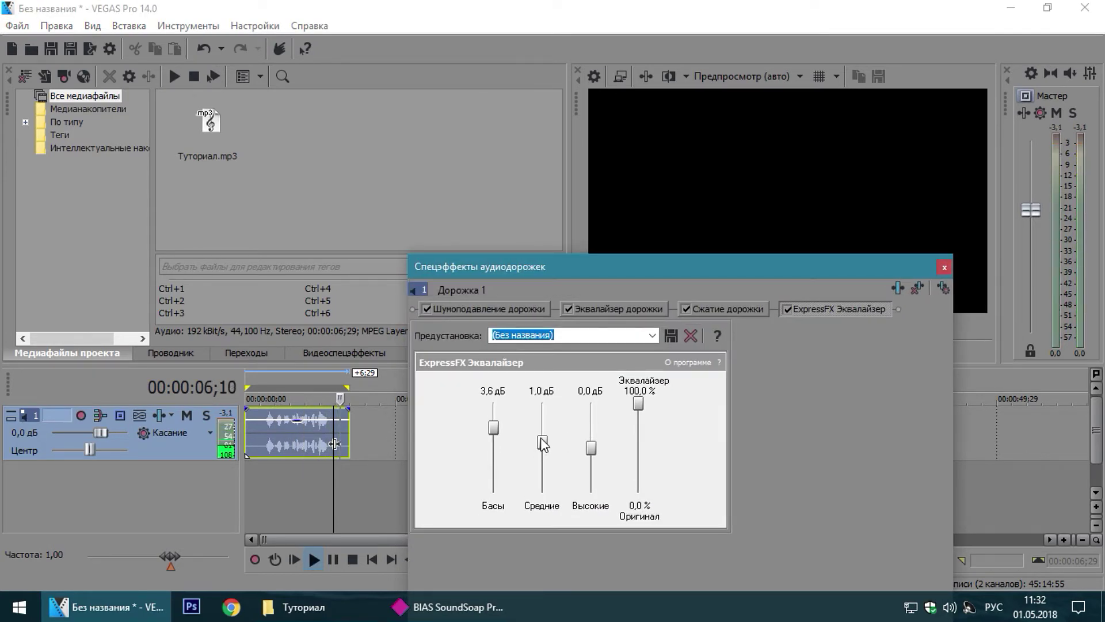
pyautogui.moveTo(696, 275); pyautogui.dragTo(698, 374)
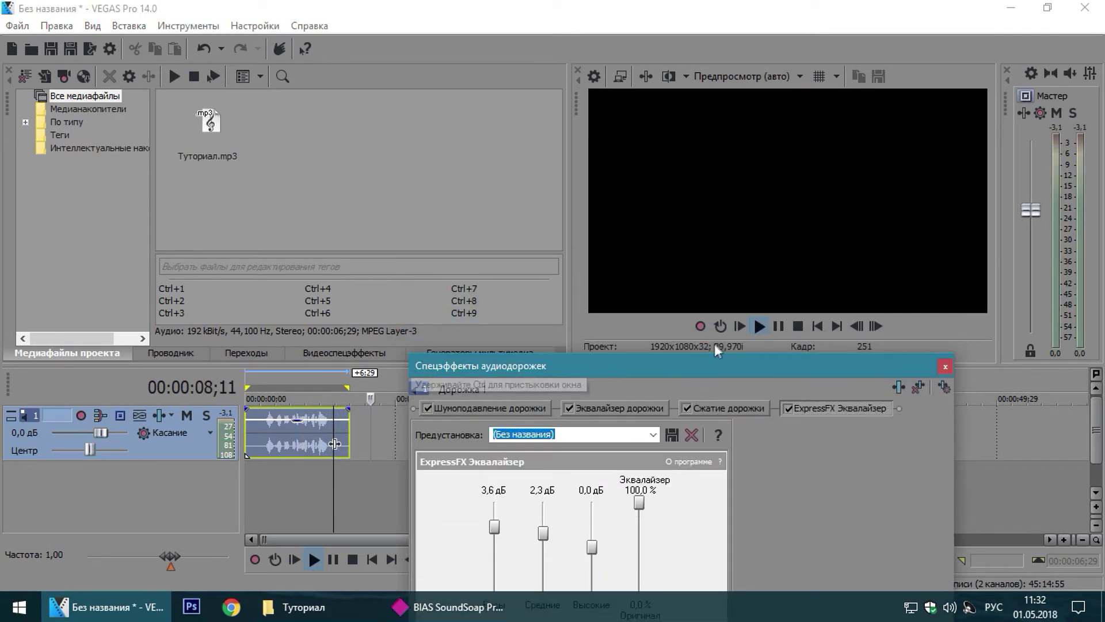
pyautogui.click(741, 327)
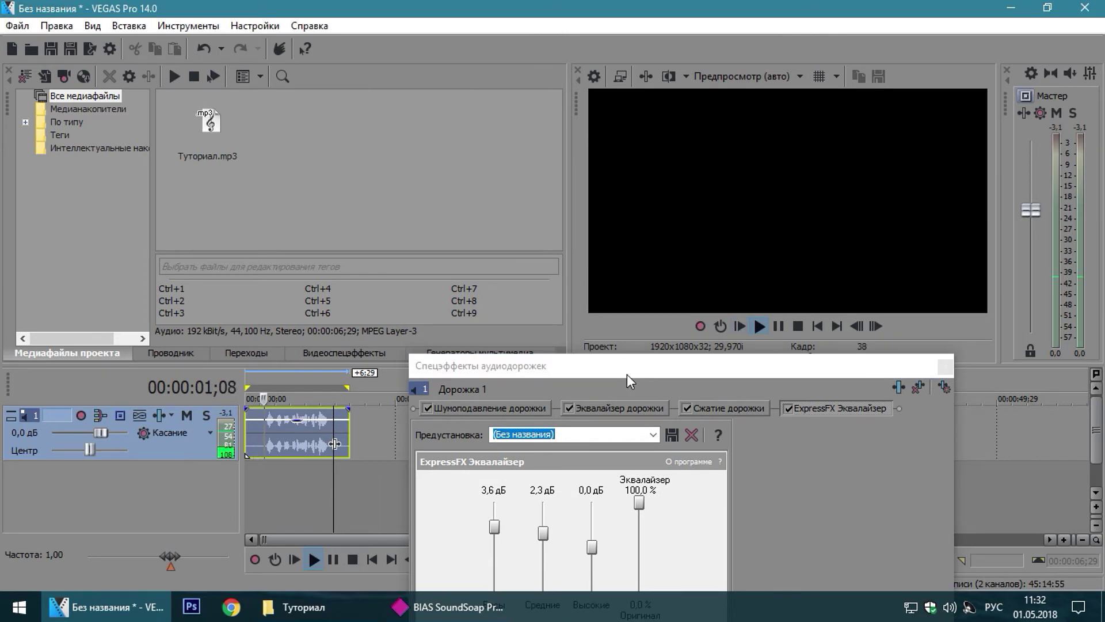
# - Set the equalizer's mids (Средние) to -2.3 dB and highs (Высокие) to 2.5 dB, and play the track back
pyautogui.moveTo(627, 373); pyautogui.dragTo(674, 245)
pyautogui.click(572, 415)
pyautogui.moveTo(571, 418); pyautogui.dragTo(529, 437)
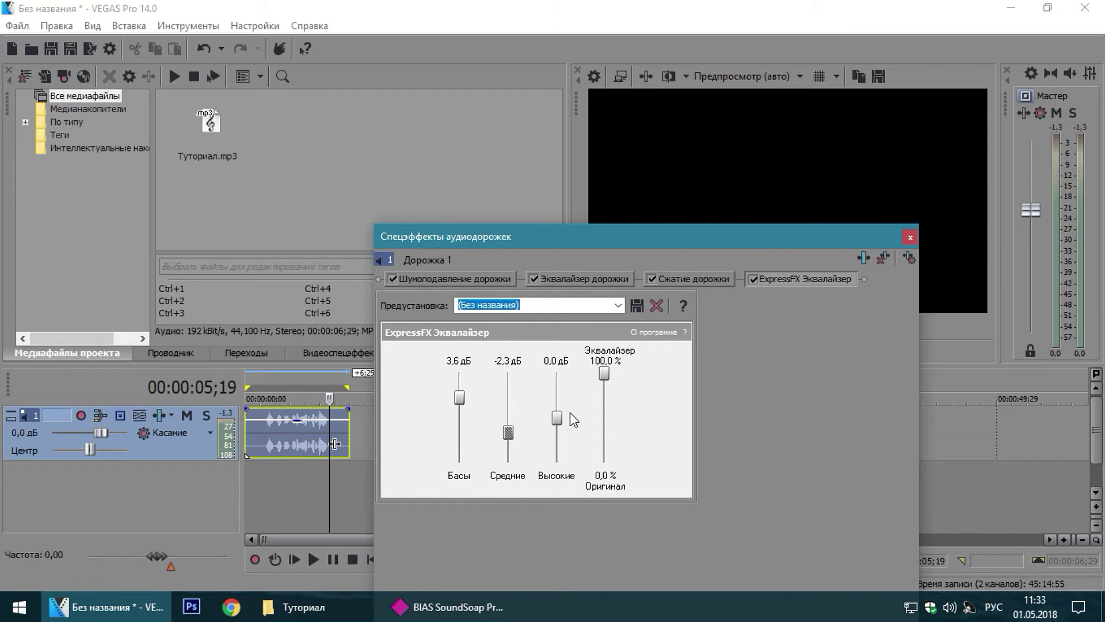
pyautogui.moveTo(570, 413); pyautogui.dragTo(572, 402)
pyautogui.moveTo(688, 238); pyautogui.dragTo(709, 379)
pyautogui.click(760, 326)
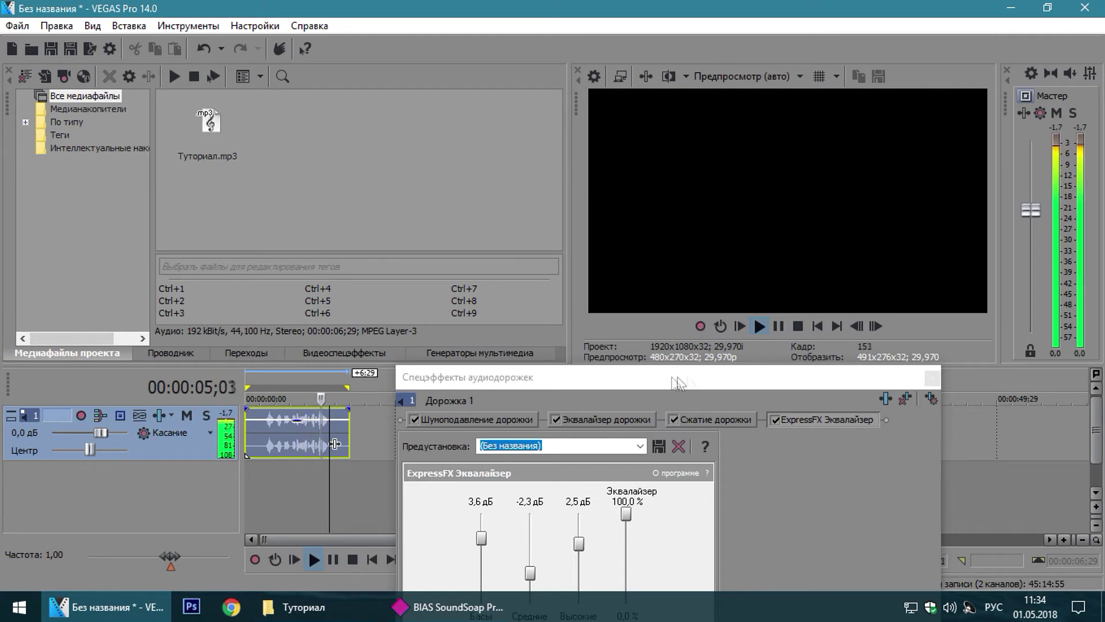
# - Compare the track's playback from the start with the ExpressFX equalizer bypassed and re-enabled
pyautogui.click(775, 420)
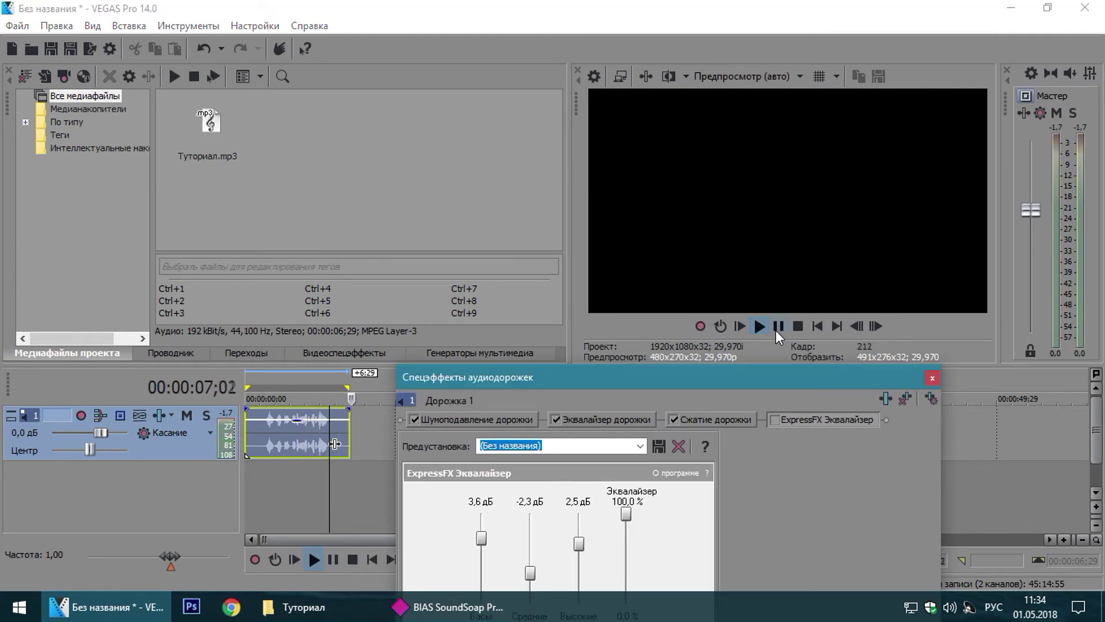
pyautogui.click(740, 327)
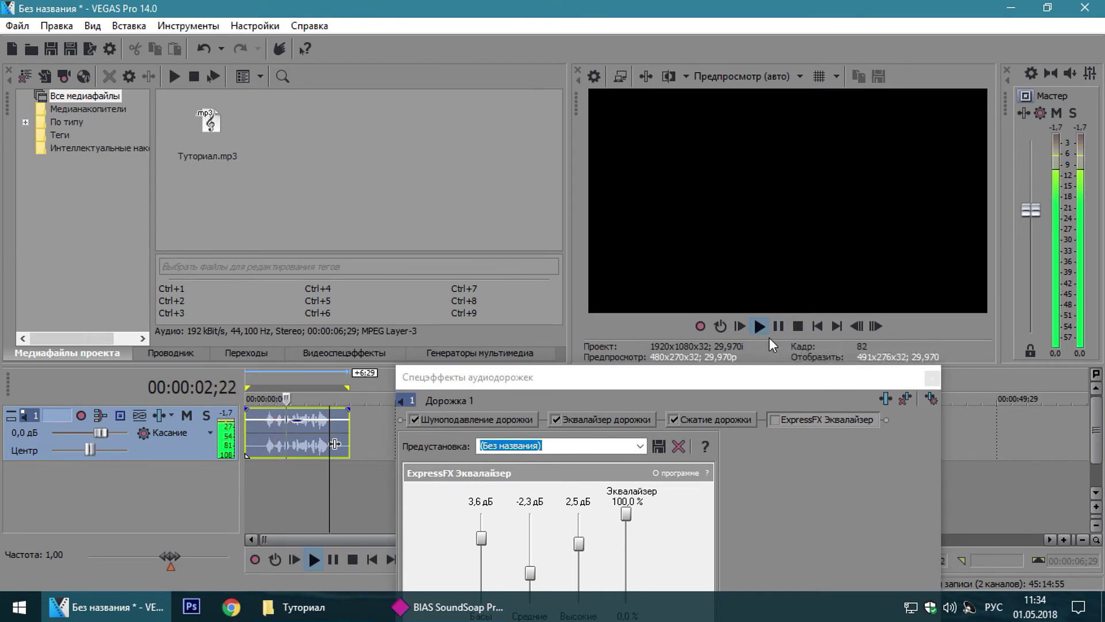
pyautogui.click(773, 419)
pyautogui.click(740, 326)
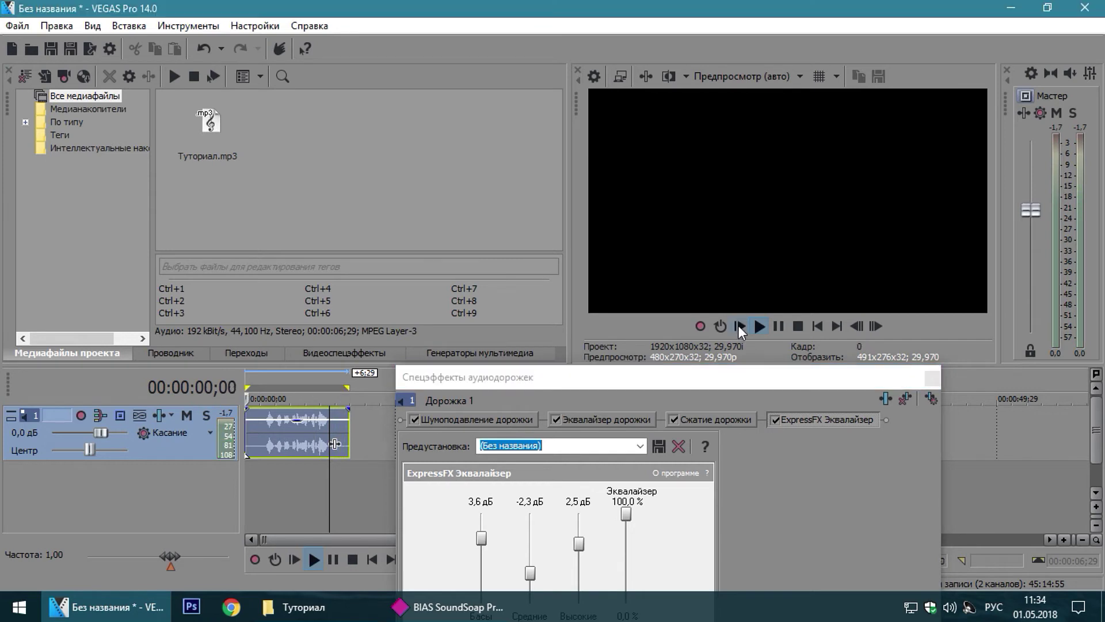
pyautogui.click(779, 326)
# - Add the Динамический процессор с графическим управлением plug-in to track 1's effects chain
pyautogui.moveTo(700, 378); pyautogui.dragTo(714, 206)
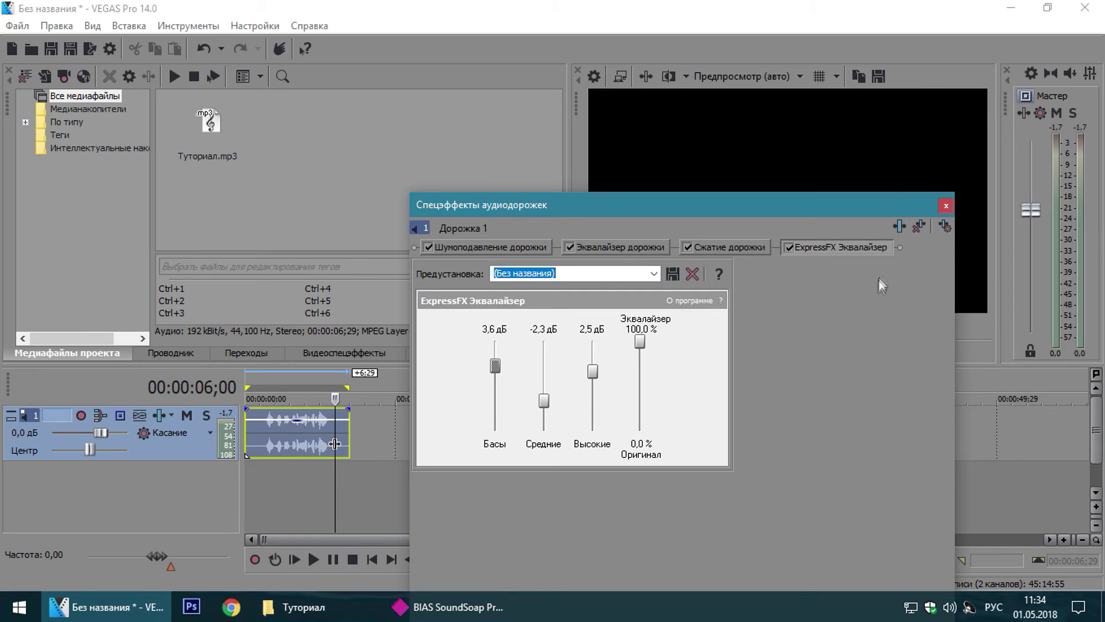
pyautogui.click(899, 227)
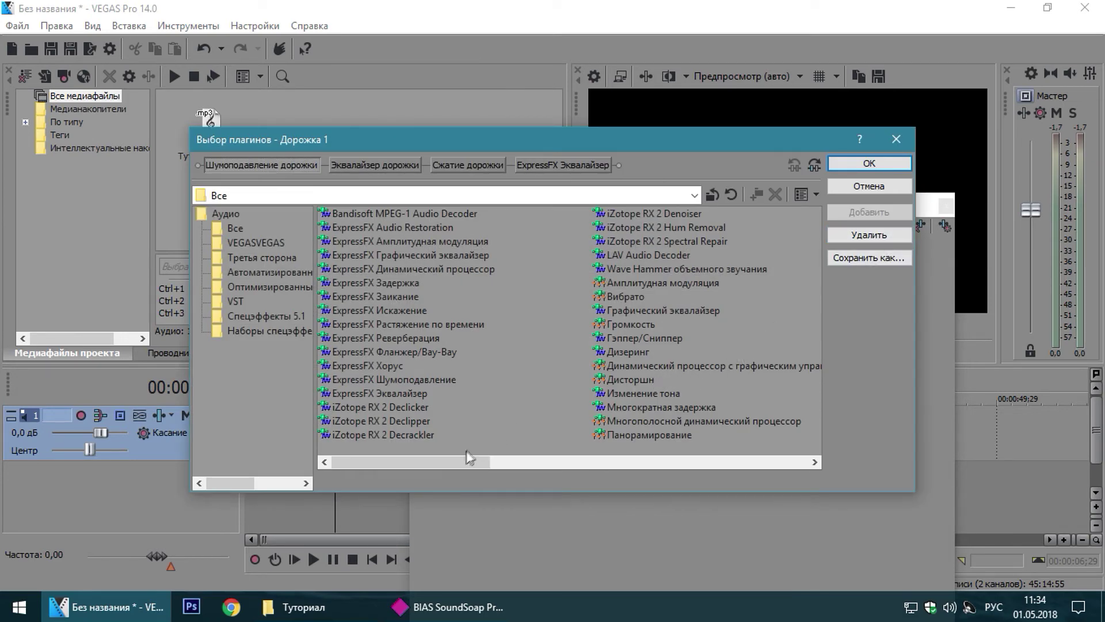
pyautogui.moveTo(469, 462); pyautogui.dragTo(562, 458)
pyautogui.click(489, 363)
pyautogui.moveTo(491, 462)
pyautogui.mouseDown()
pyautogui.moveTo(443, 467)
pyautogui.moveTo(488, 463)
pyautogui.mouseUp()
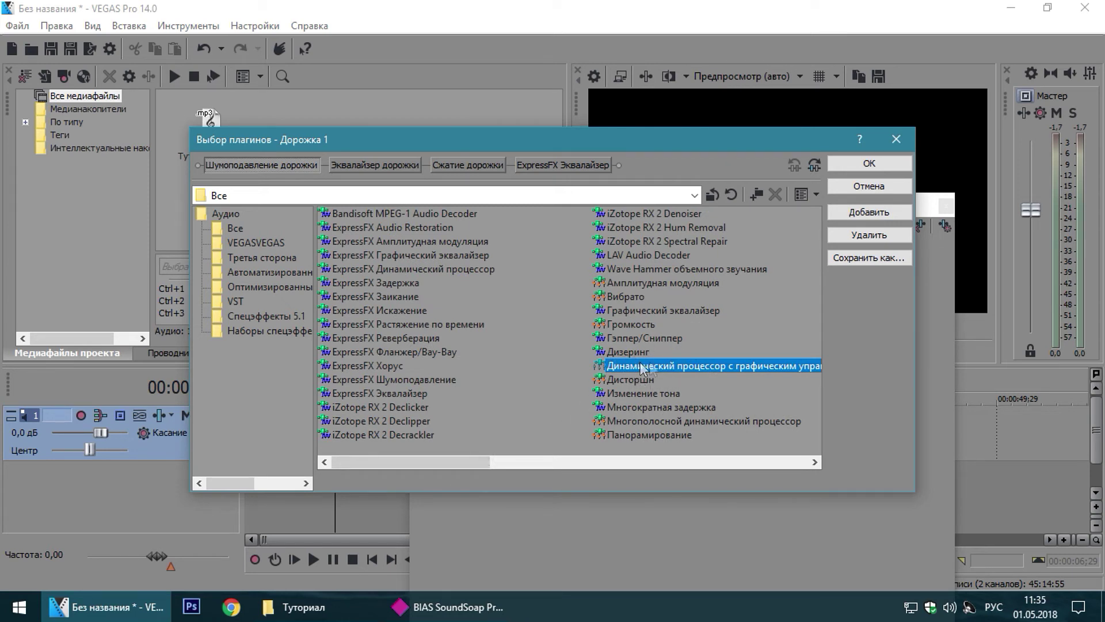
pyautogui.click(855, 214)
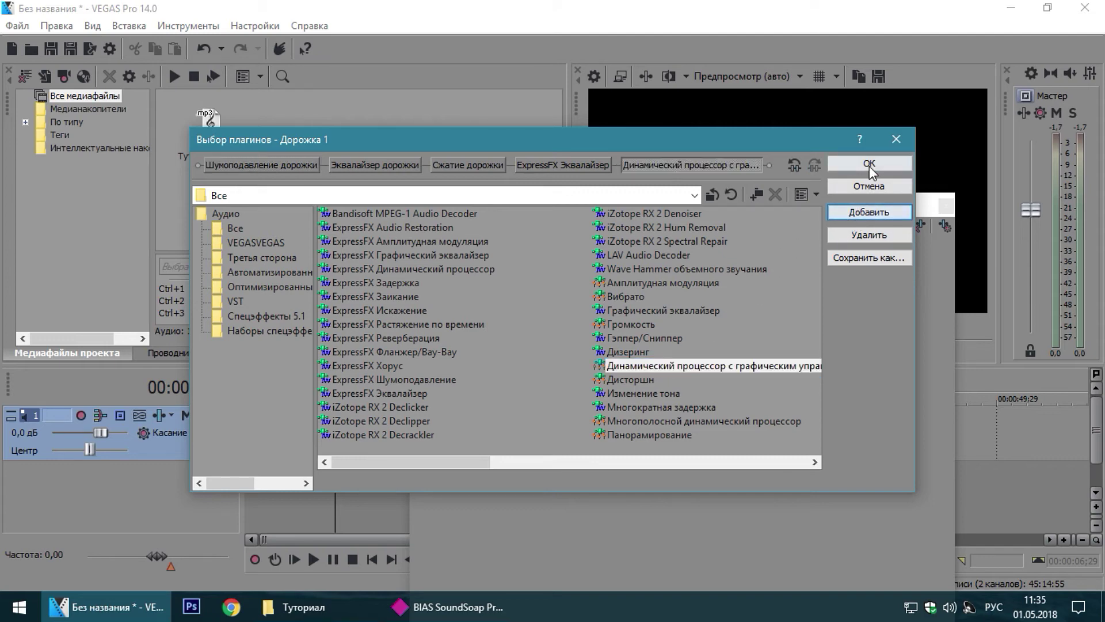
pyautogui.click(869, 165)
# - Try the Beringer C-1U preset on the dynamics processor and return it to the (Без названия) preset
pyautogui.moveTo(645, 215); pyautogui.dragTo(556, 154)
pyautogui.click(518, 212)
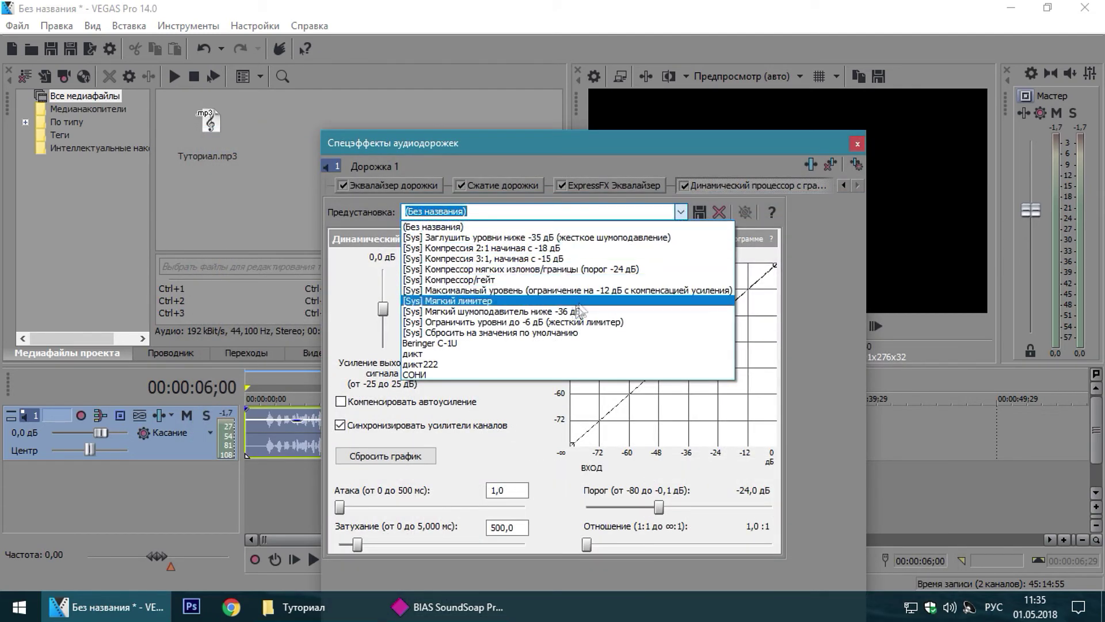
pyautogui.click(511, 343)
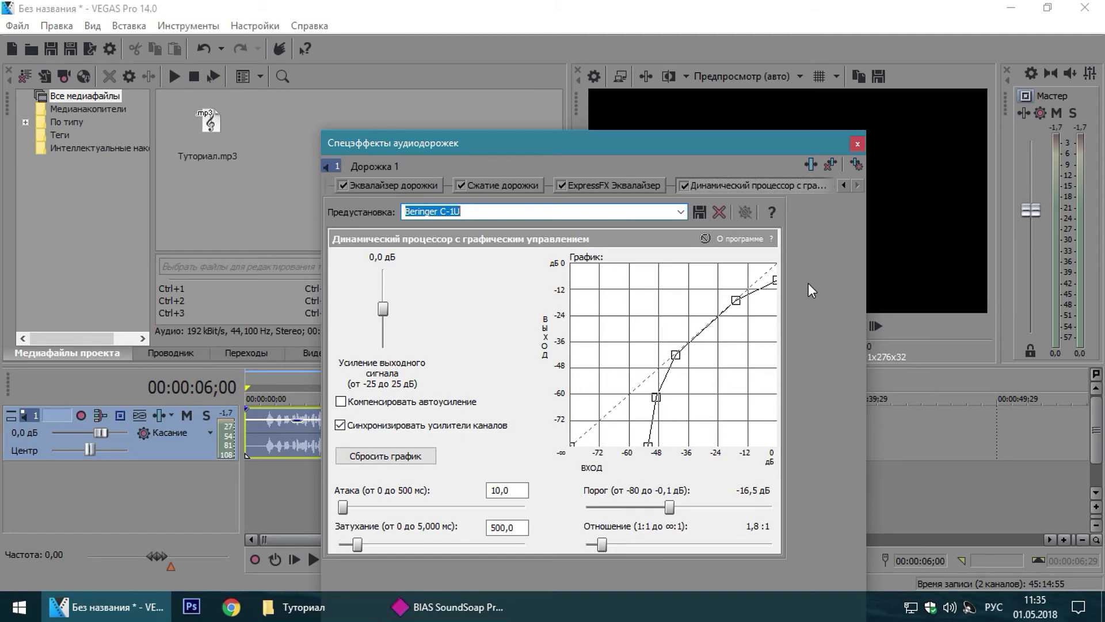
pyautogui.click(681, 212)
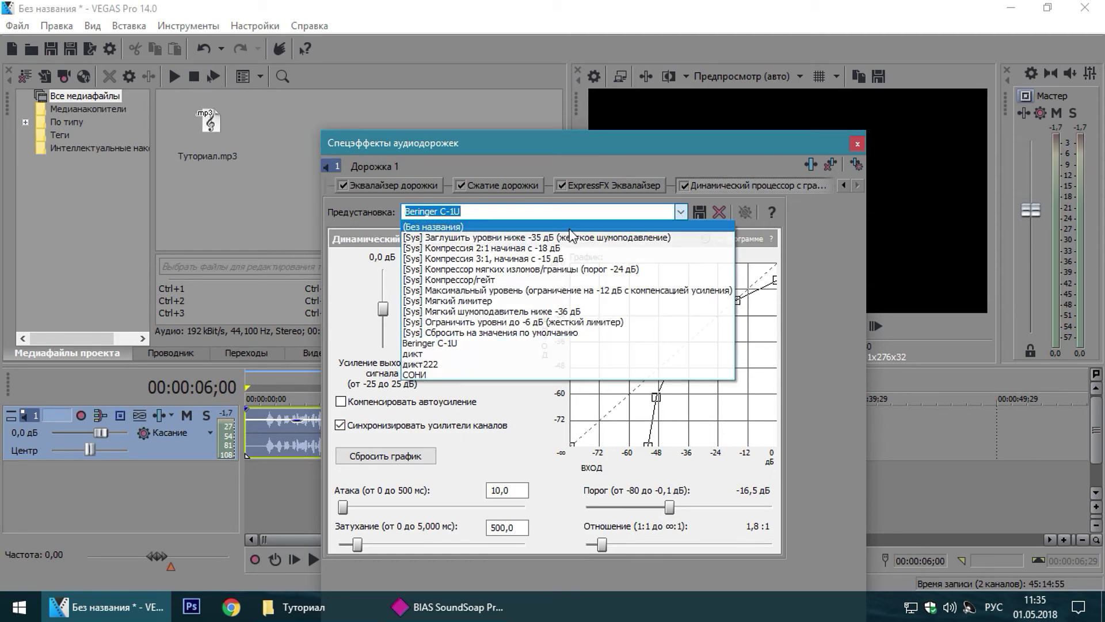
pyautogui.click(570, 229)
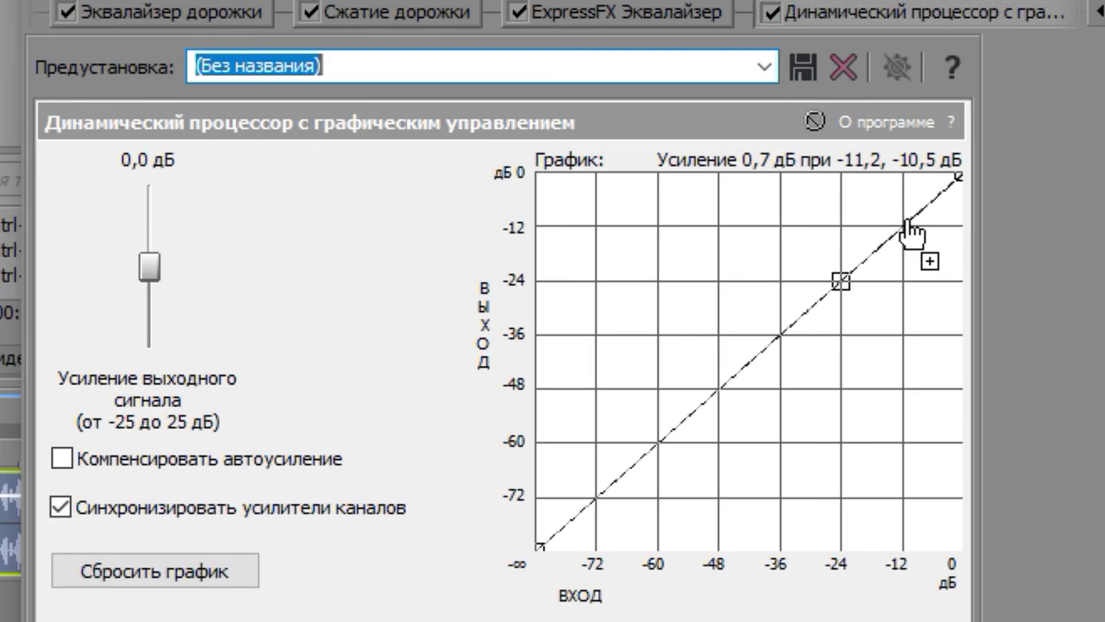
# - Add dynamics graph points at about -12, -36 and -48 dB and lower the curve's 0 dB endpoint to about -5 dB
pyautogui.click(905, 221)
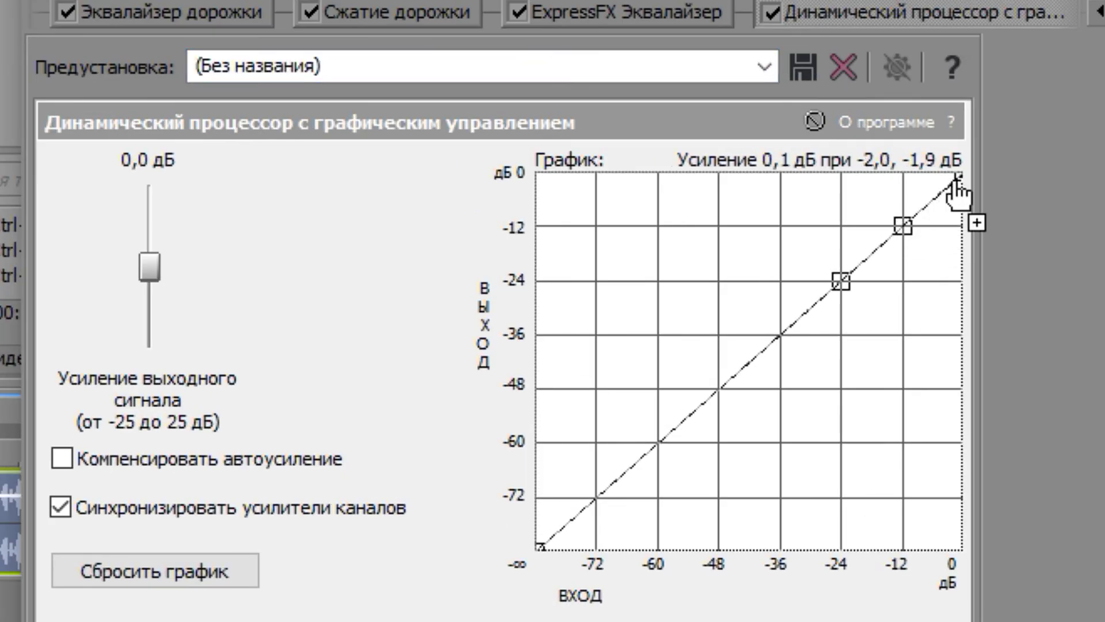
pyautogui.moveTo(959, 178); pyautogui.dragTo(967, 195)
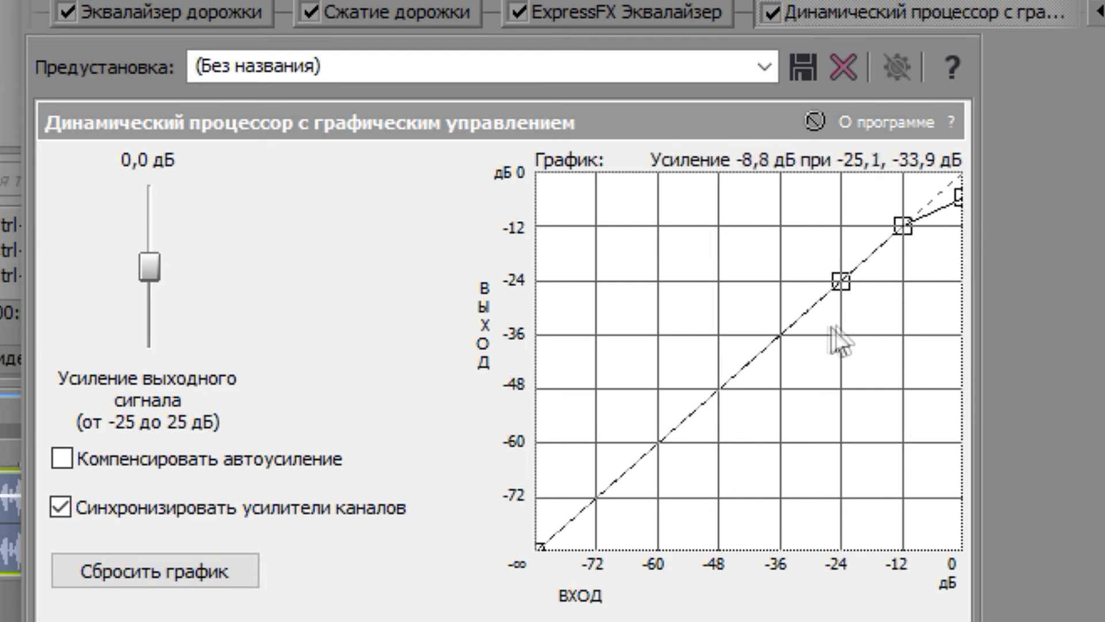
pyautogui.click(782, 336)
pyautogui.click(720, 393)
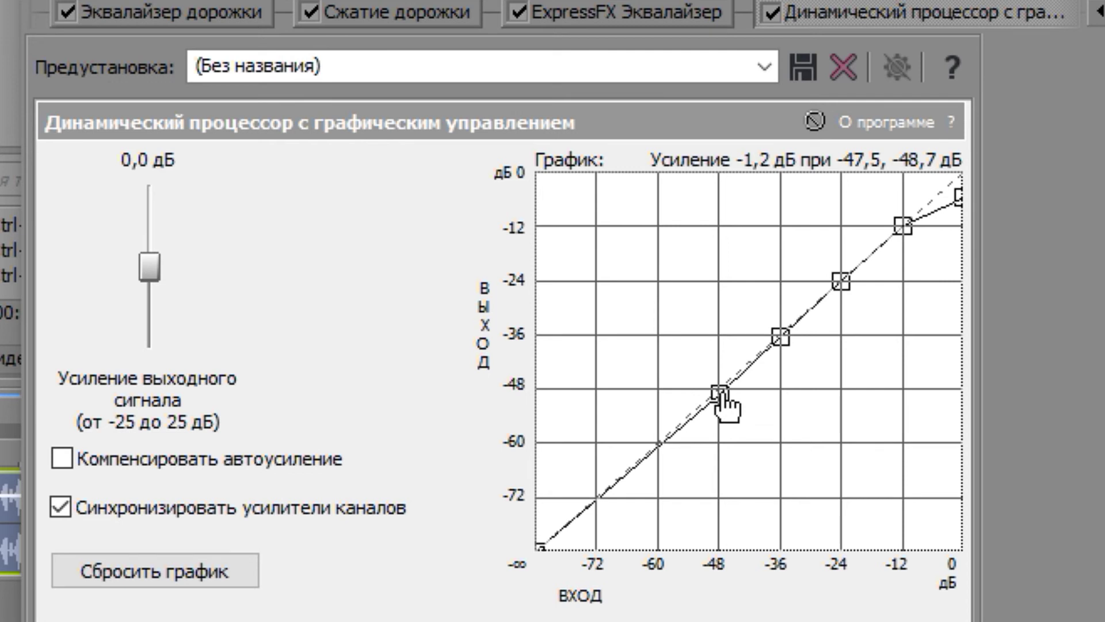
# - Add a graph point at about -60 dB and another directly beneath it at the graph's floor to gate quieter levels
pyautogui.click(655, 452)
pyautogui.click(601, 513)
pyautogui.moveTo(600, 513); pyautogui.dragTo(649, 549)
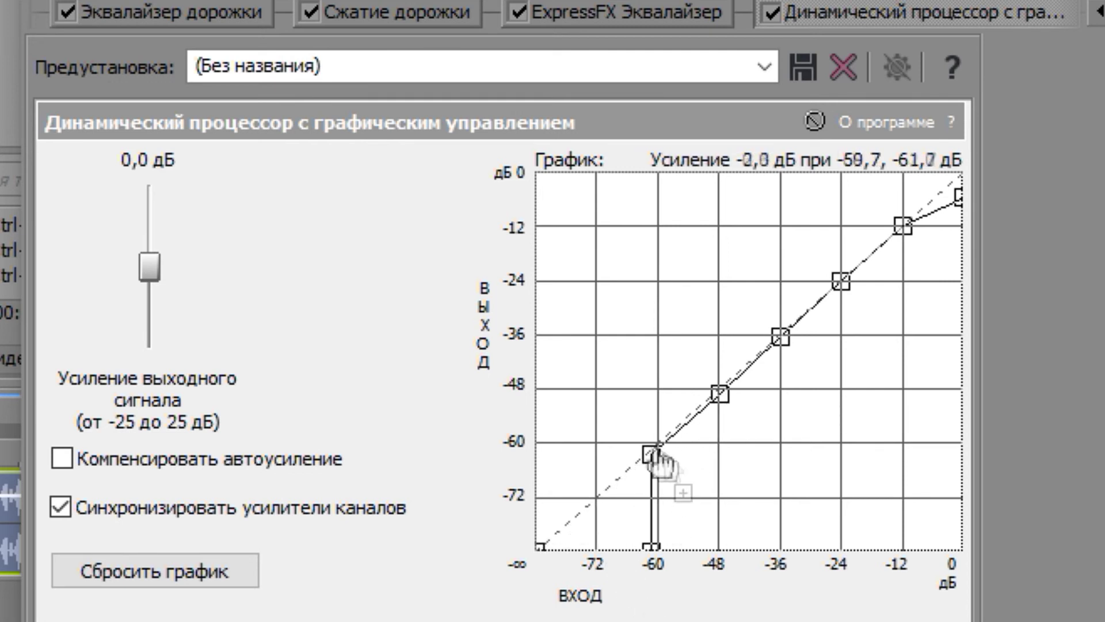
# - Steepen the curve's lower end by shifting its points to about -54, -51 and -43.5 dB input, and play the track from the start
pyautogui.moveTo(656, 451); pyautogui.dragTo(691, 464)
pyautogui.moveTo(649, 548); pyautogui.dragTo(684, 549)
pyautogui.moveTo(720, 394); pyautogui.dragTo(729, 394)
pyautogui.moveTo(694, 465); pyautogui.dragTo(702, 467)
pyautogui.moveTo(781, 337); pyautogui.dragTo(791, 341)
pyautogui.moveTo(728, 394); pyautogui.dragTo(742, 394)
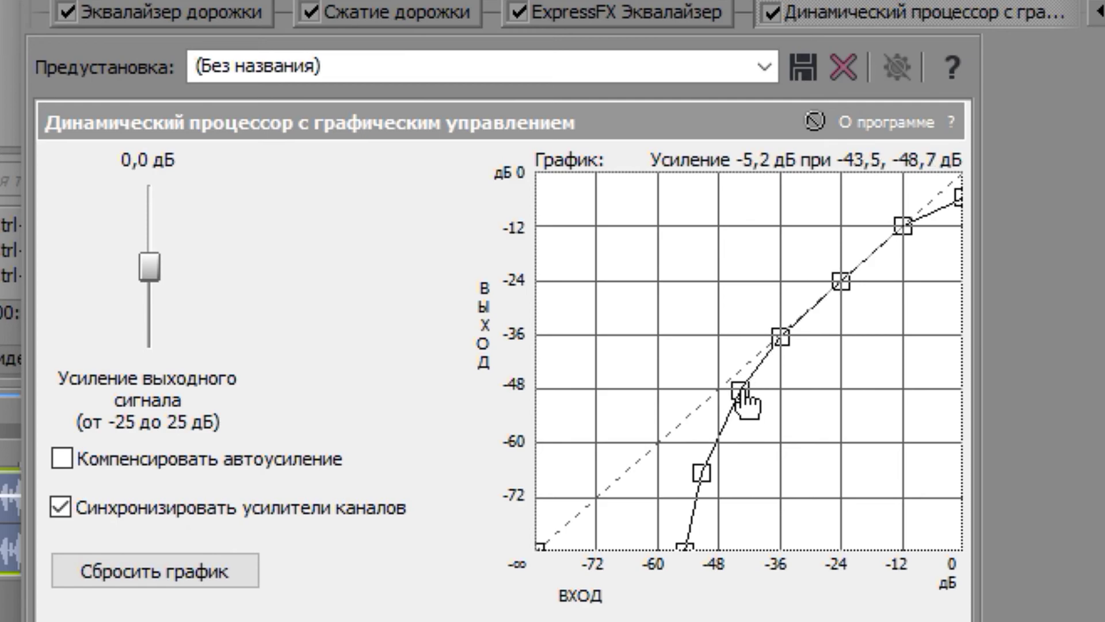
pyautogui.moveTo(714, 144); pyautogui.dragTo(687, 367)
pyautogui.click(738, 327)
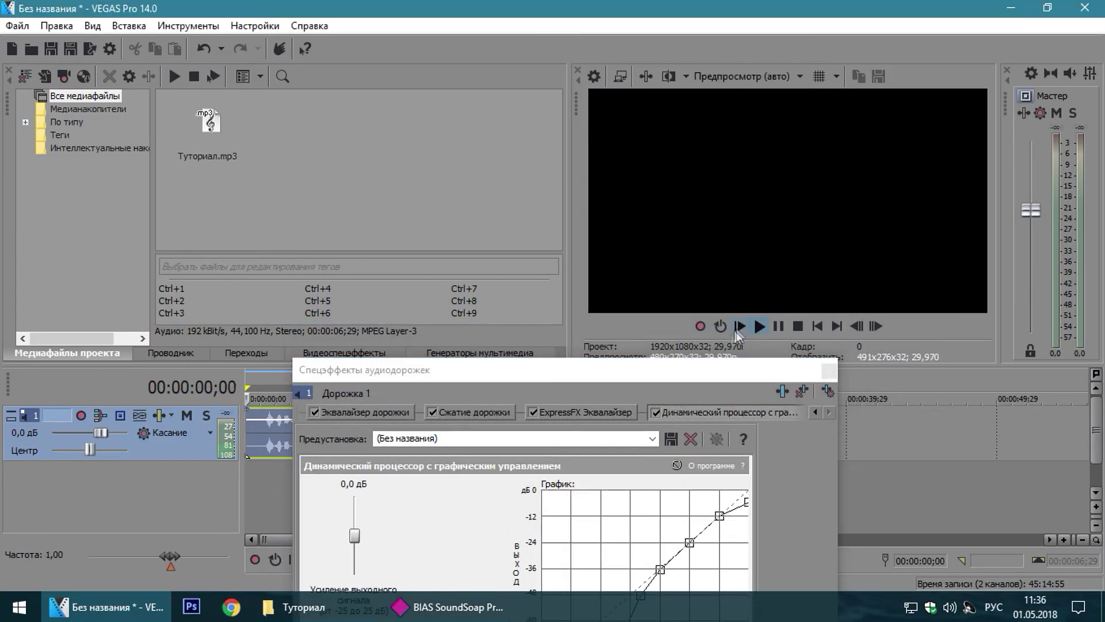